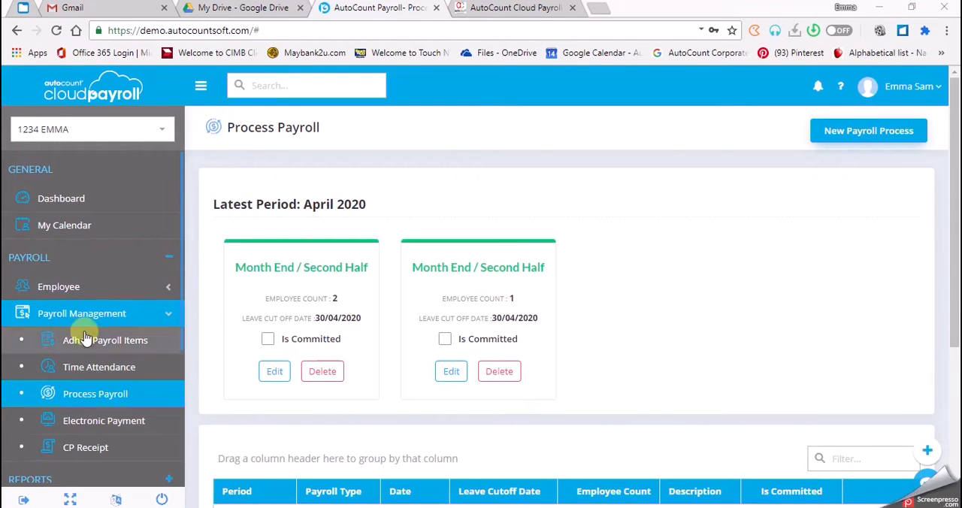
- Open the Time Attendance page under Payroll Management and look over its import configuration
left_click(103, 379)
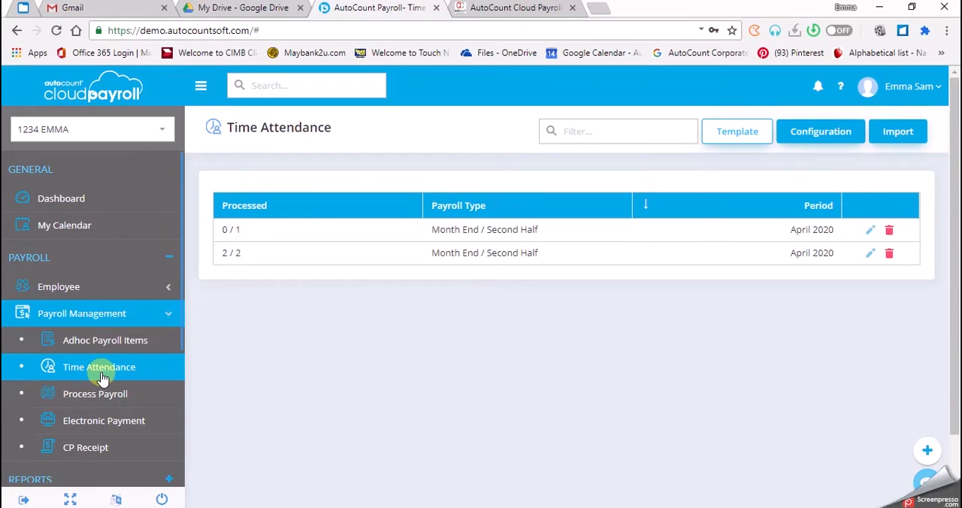
left_click(831, 140)
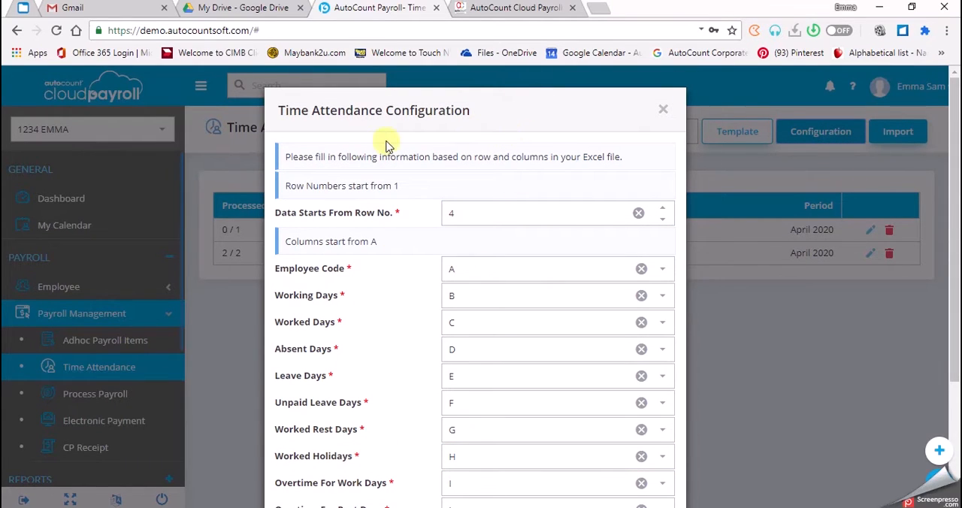
left_click(660, 112)
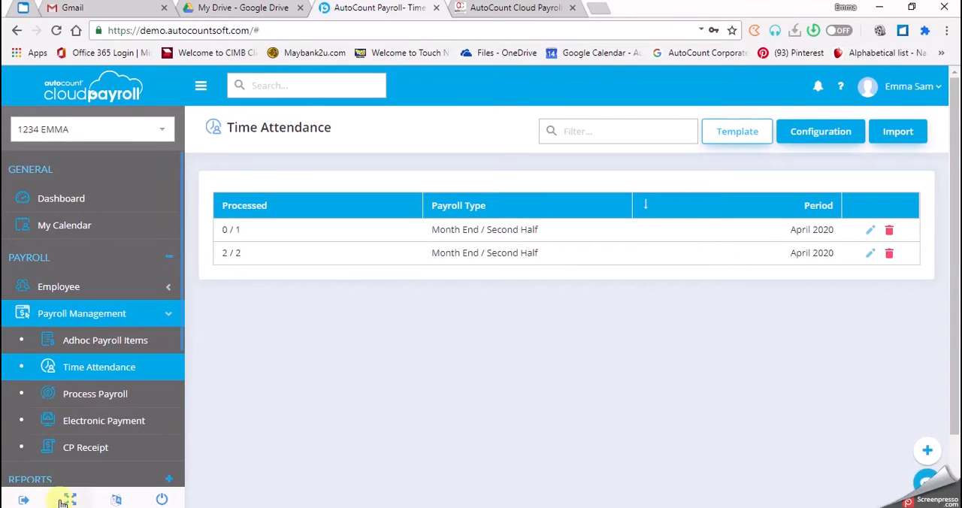
- Download the time attendance template and open the TimeAttendance.xlsx file
left_click(746, 132)
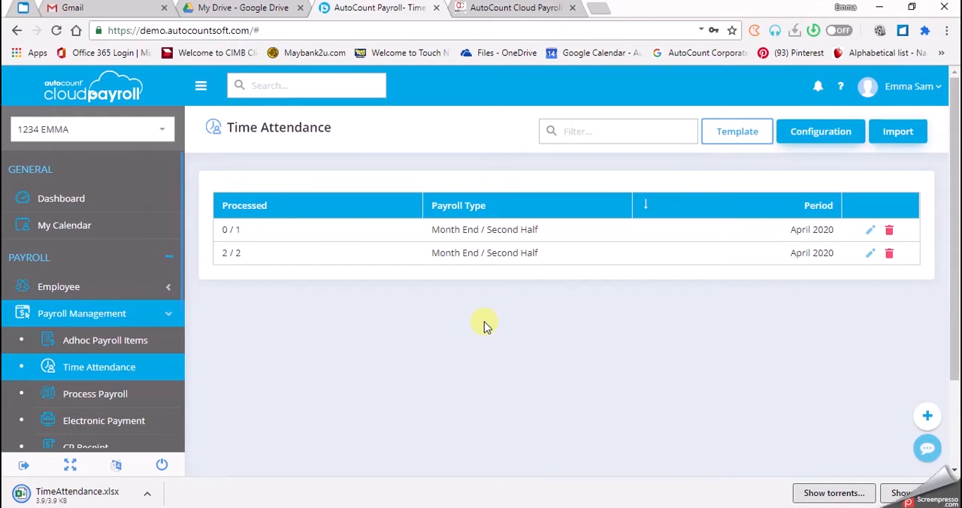
left_click(99, 496)
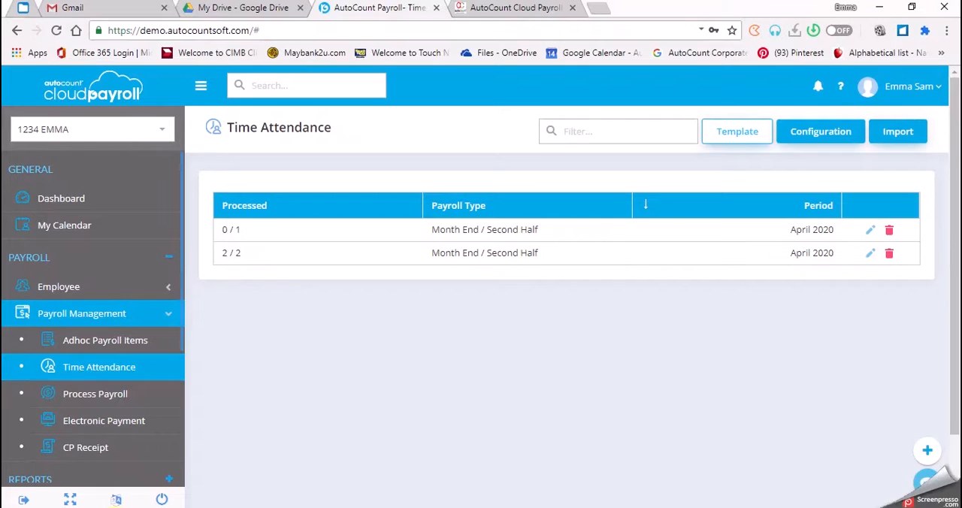
- Compare the Time Attendance Configuration's start row and column letters with the template's layout in Excel, and close the workbook
left_click(839, 135)
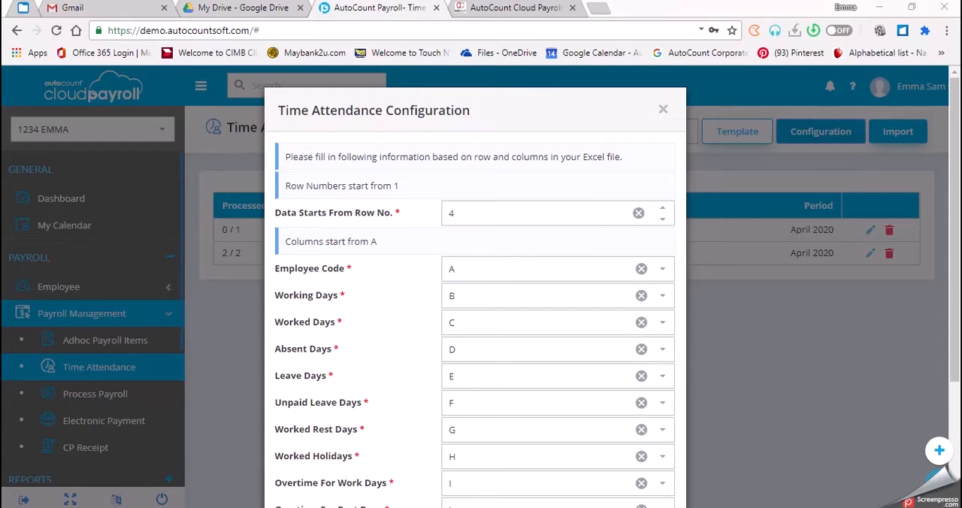
key("alt+Tab")
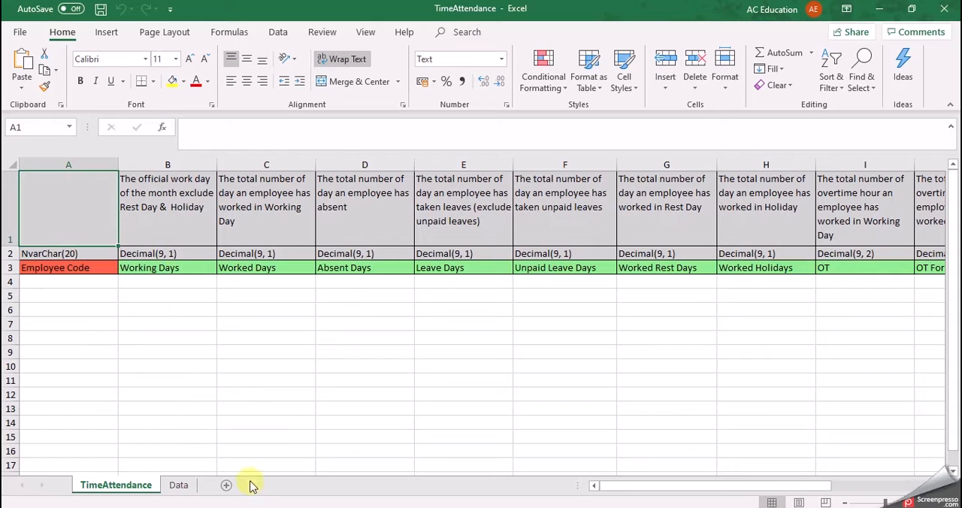
key("alt+Tab")
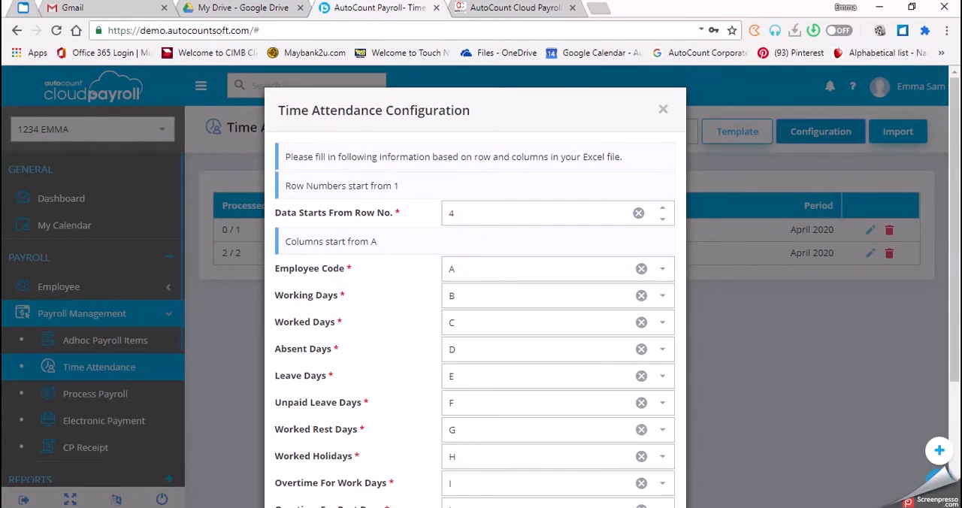
key("alt+Tab")
mouse_move(294, 507)
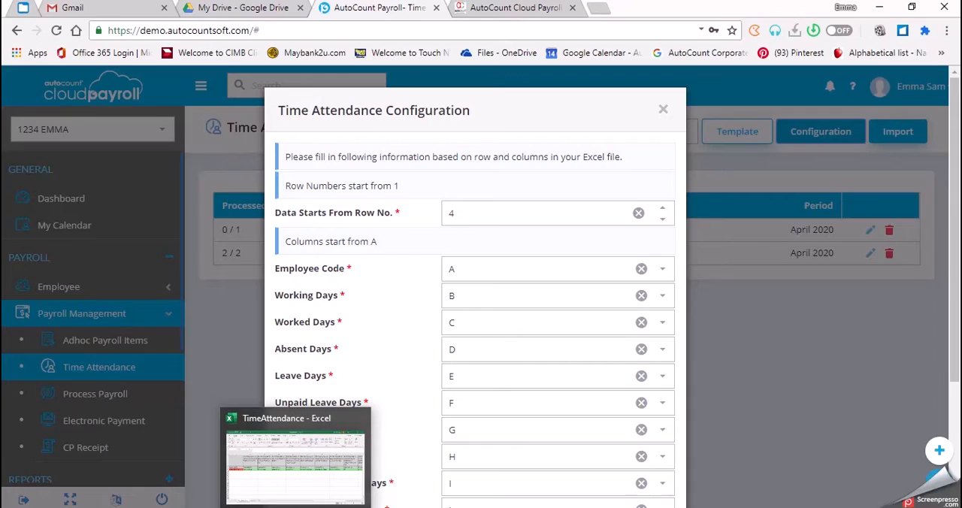
left_click(300, 481)
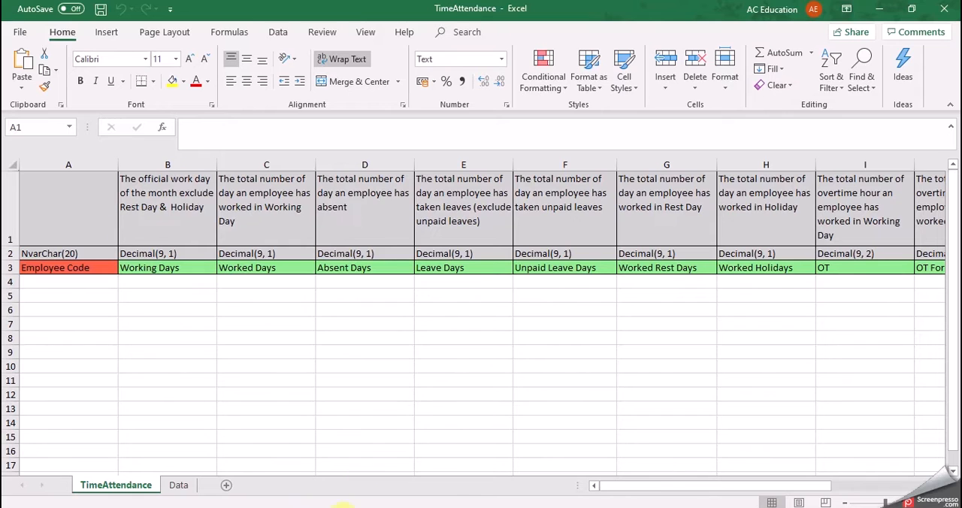
left_click(279, 507)
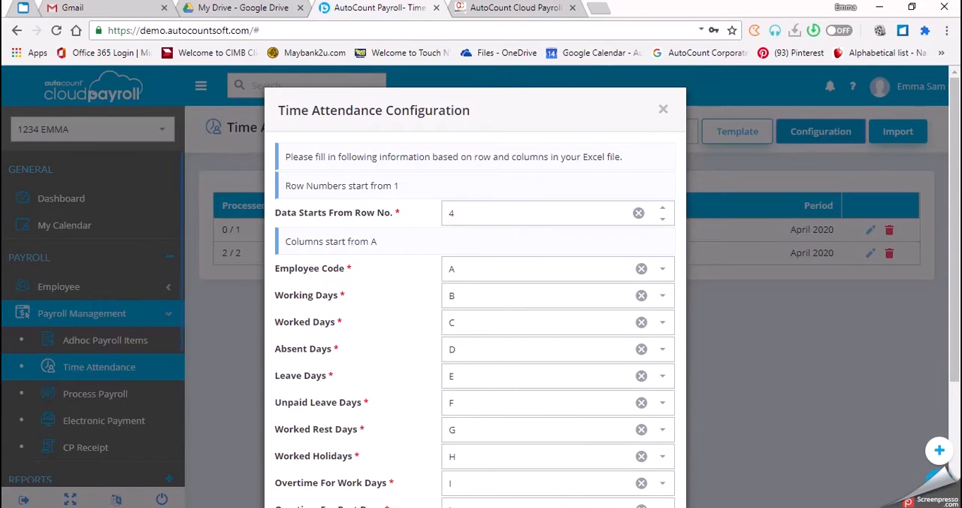
left_click(280, 507)
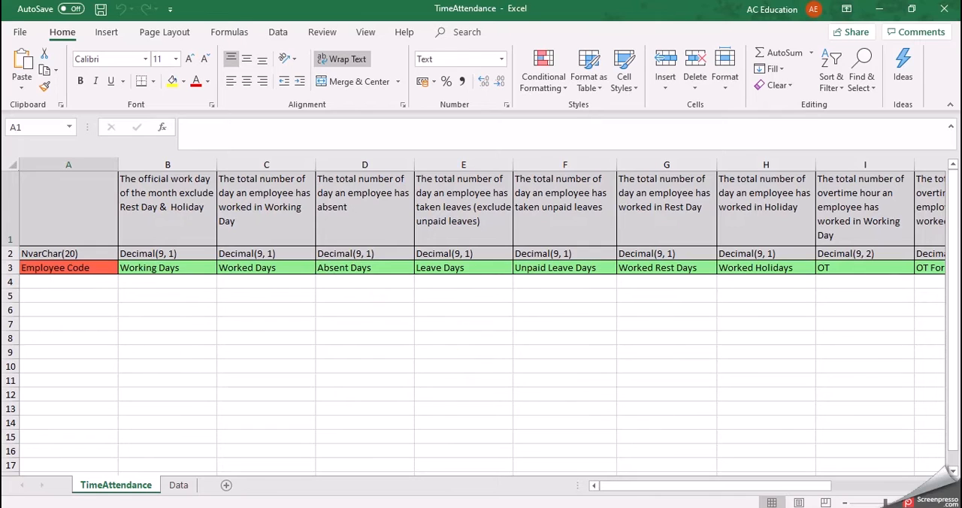
mouse_move(295, 507)
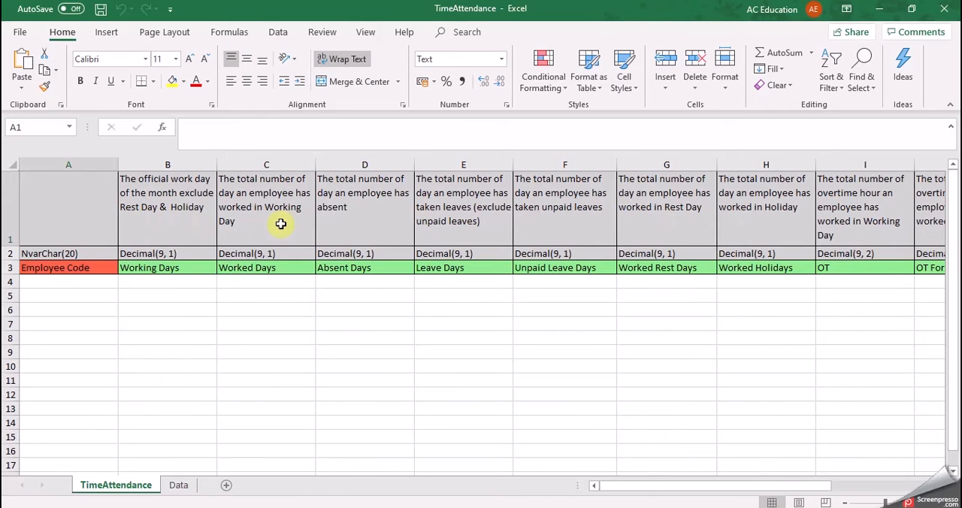
left_click(944, 8)
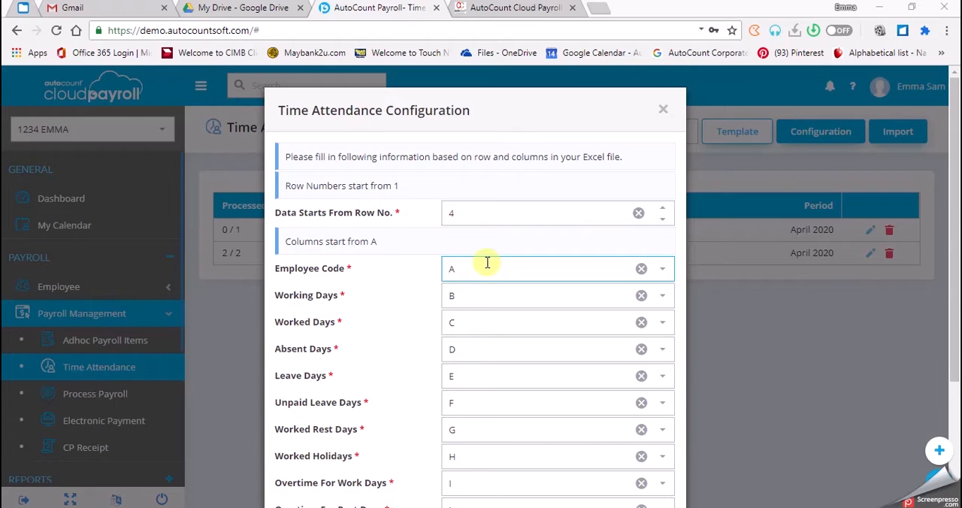
- In the Time Attendance Configuration, map Working Days to column G, Worked Days to H and Absent Days to I
left_click(471, 294)
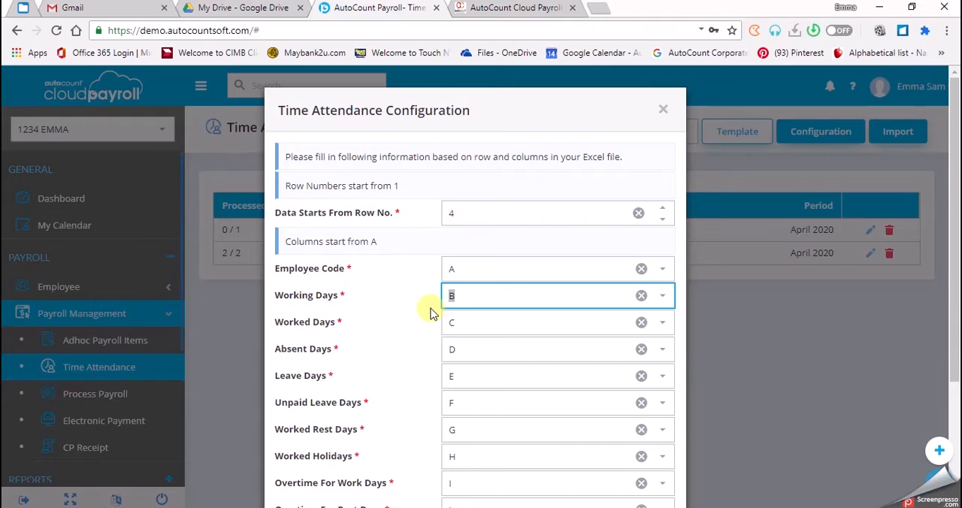
left_click(661, 297)
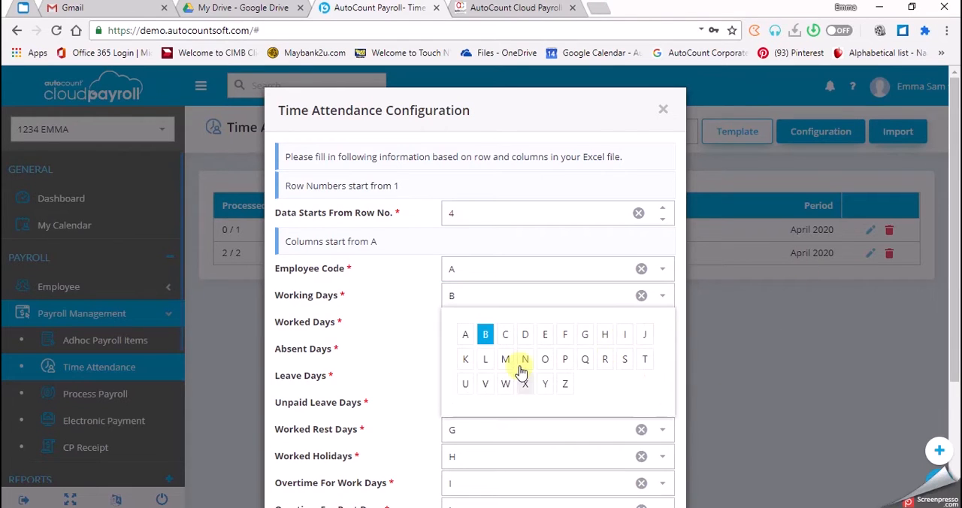
left_click(585, 336)
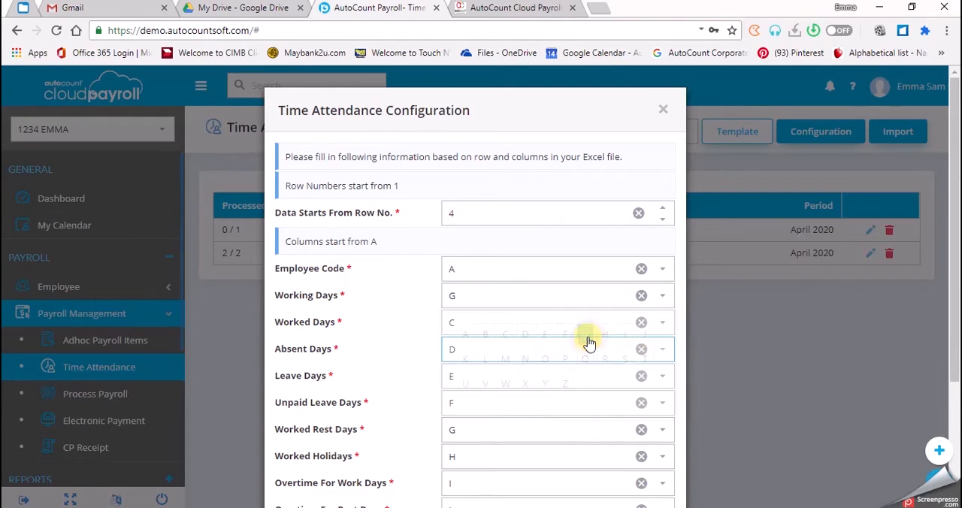
left_click(660, 325)
left_click(605, 366)
left_click(667, 357)
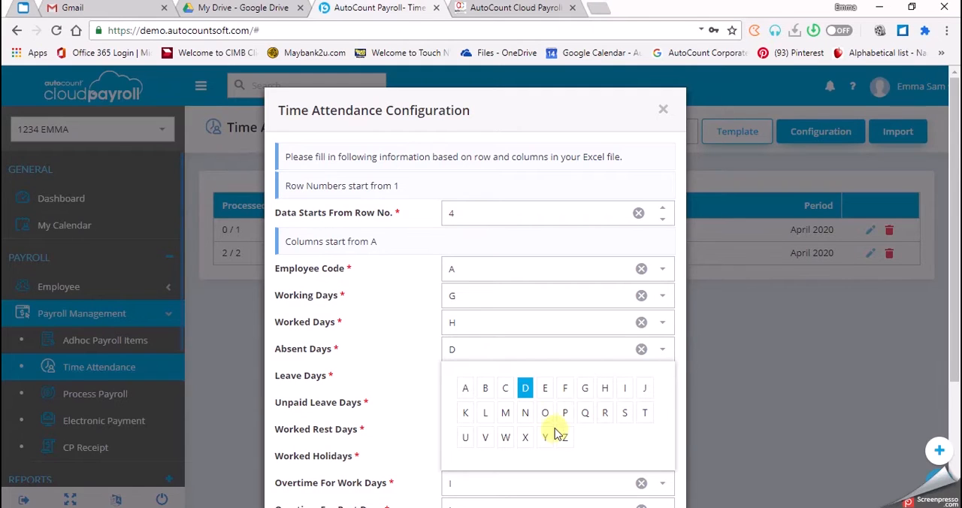
left_click(624, 388)
- Map Leave Days to column J and Unpaid Leave Days to column K
left_click(664, 384)
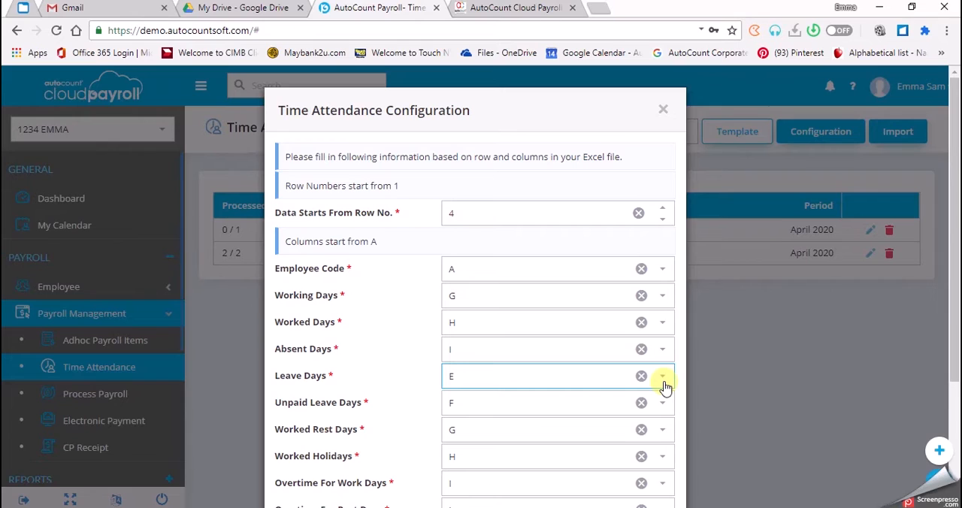
left_click(664, 384)
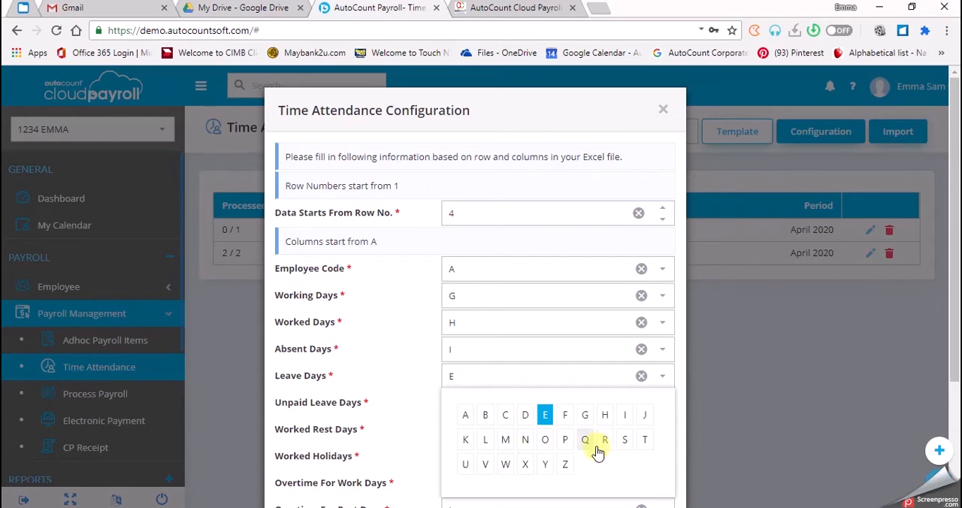
left_click(644, 415)
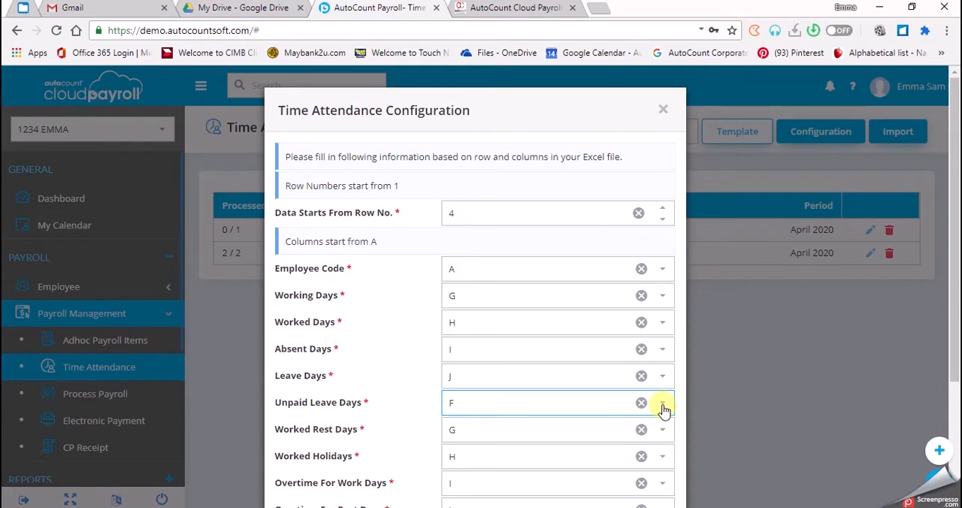
left_click(663, 407)
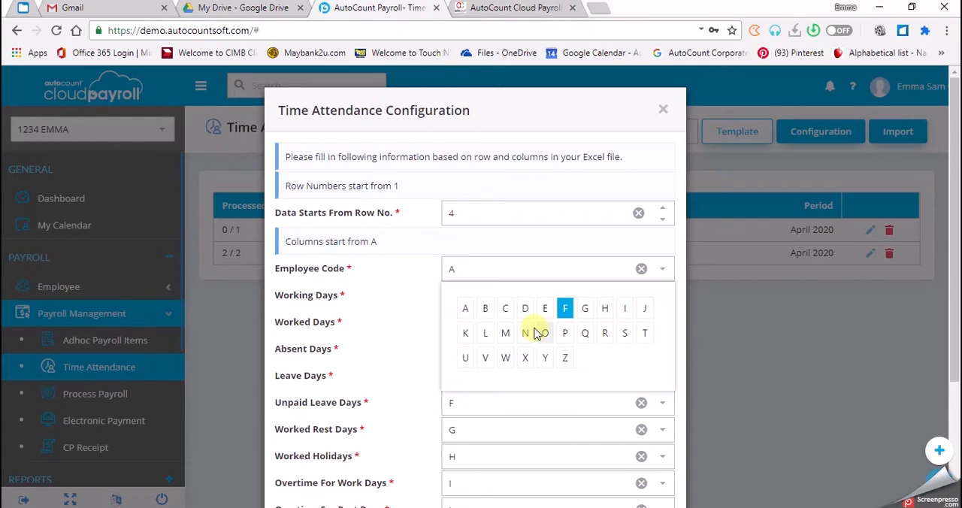
left_click(465, 335)
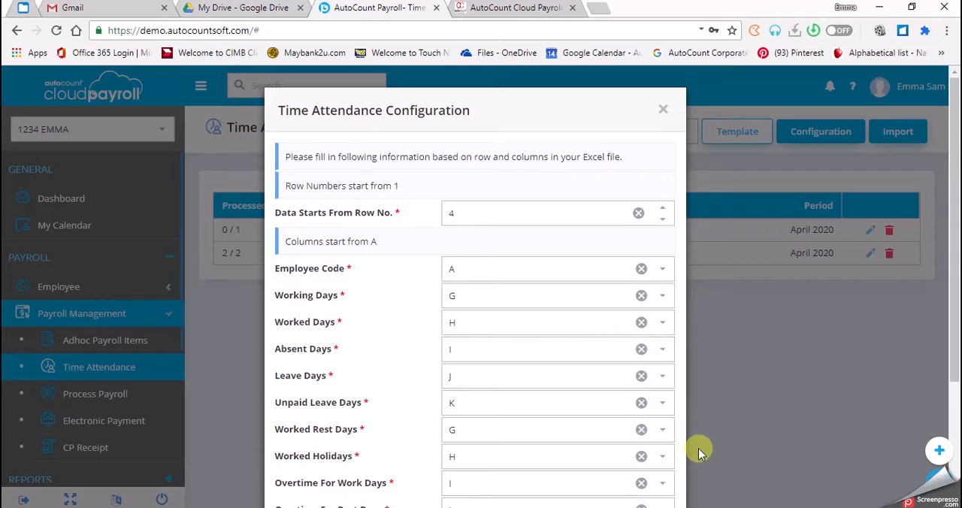
- Map Worked Rest Days to column B and Worked Holidays to column C
left_click(663, 432)
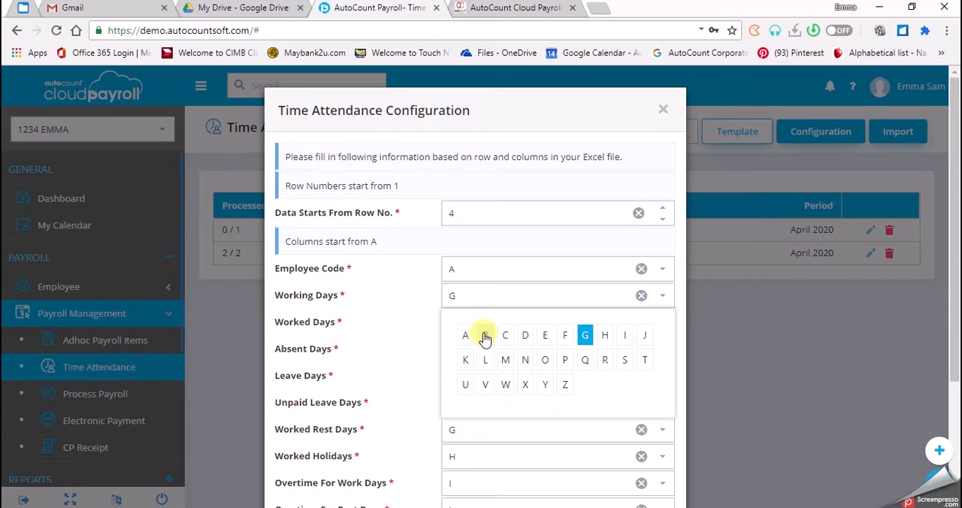
left_click(485, 334)
left_click(663, 455)
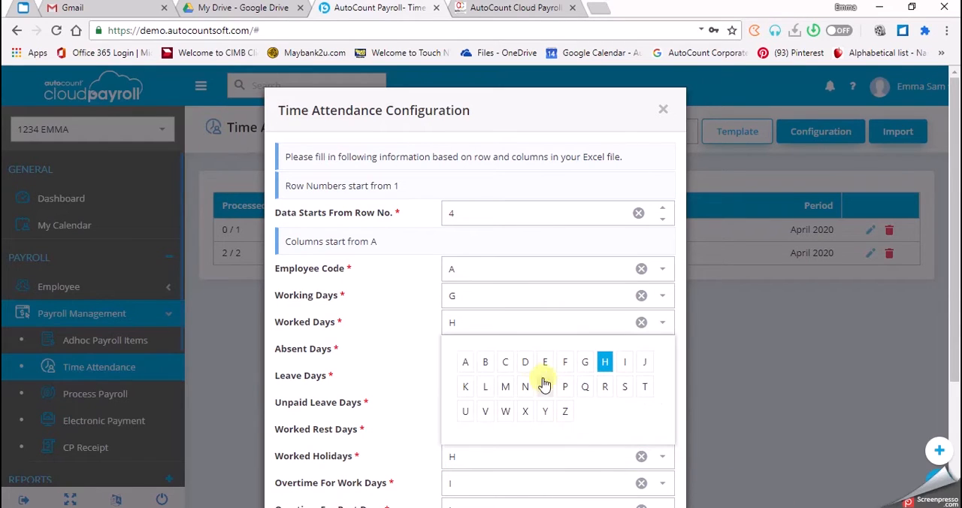
left_click(510, 362)
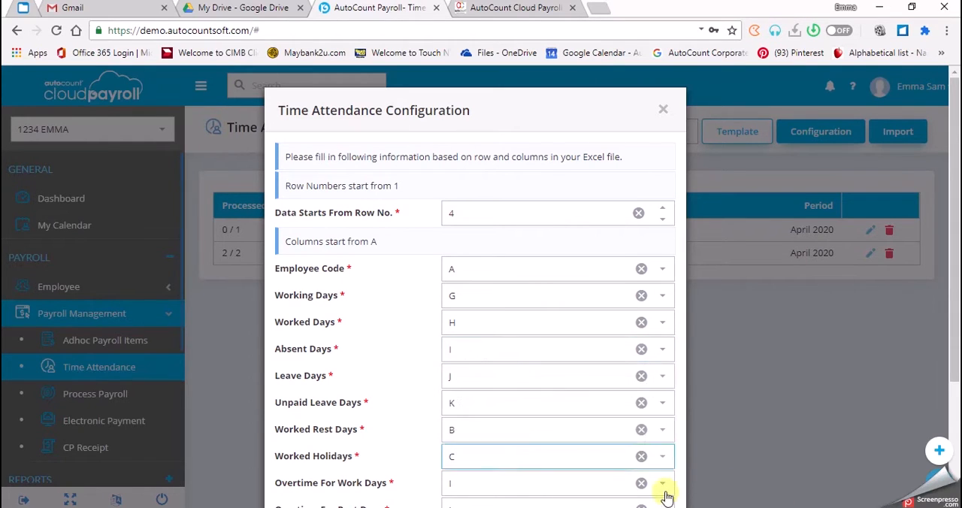
- Map Overtime For Work Days to column D, Overtime For Rest Days to E and Overtime For Holidays to F
left_click(660, 481)
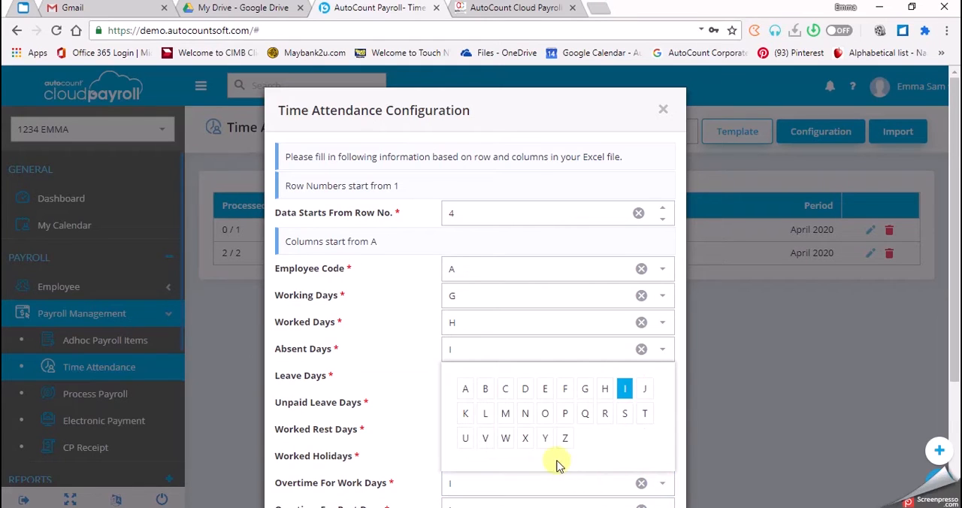
left_click(546, 391)
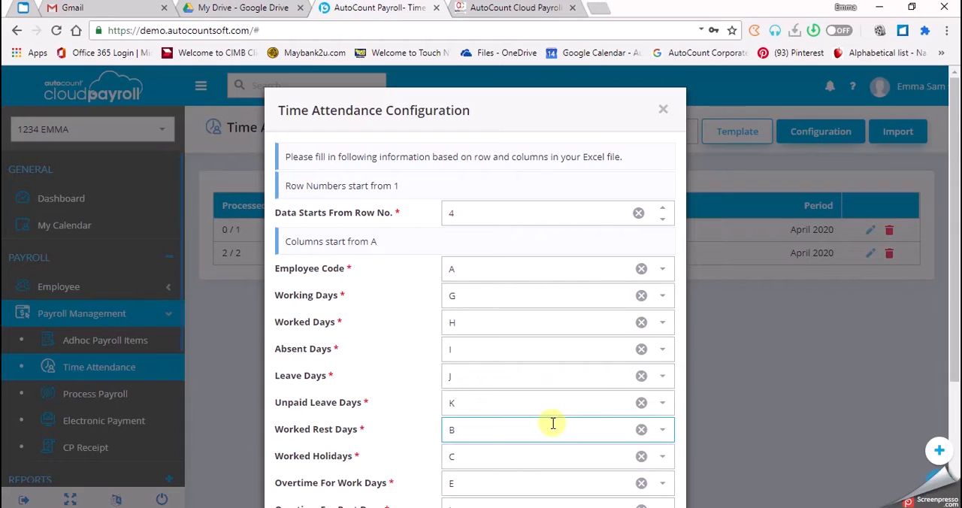
scroll(552, 421, "down", 1)
left_click(673, 425)
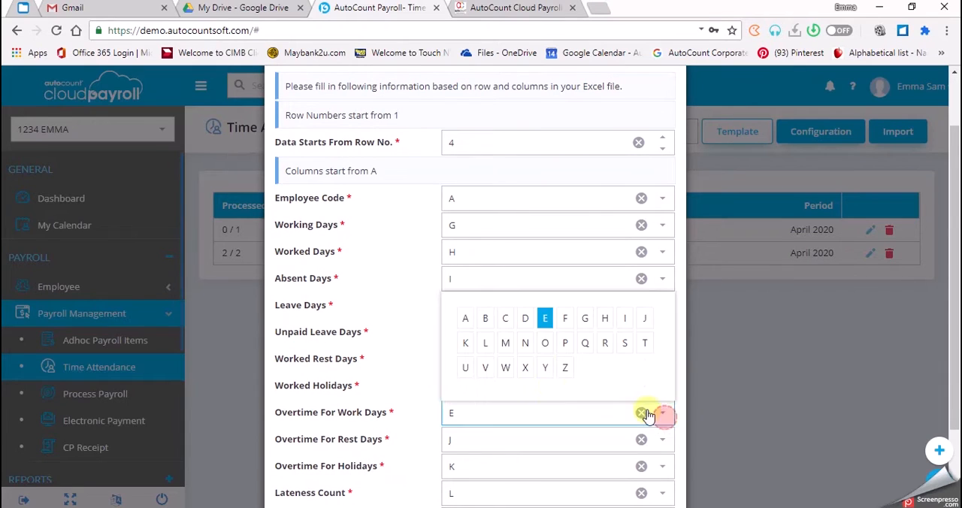
left_click(519, 319)
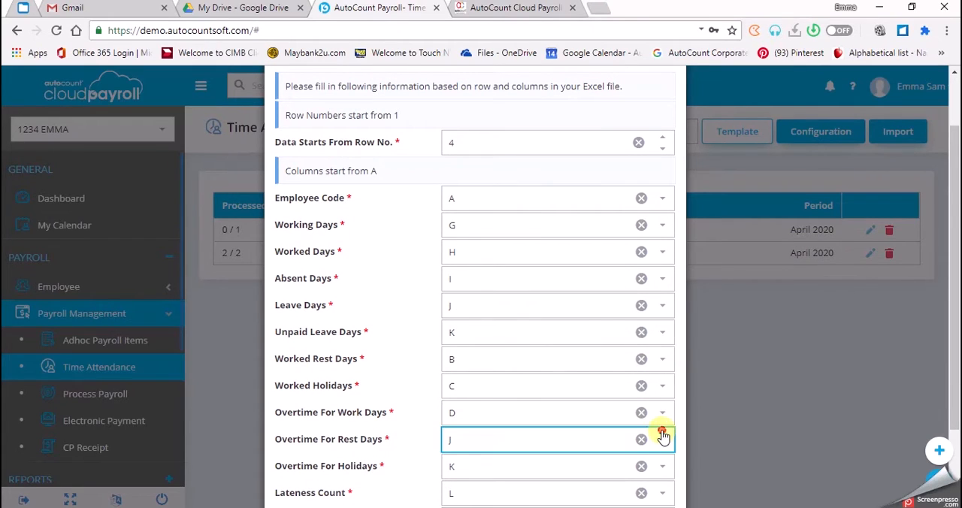
left_click(662, 436)
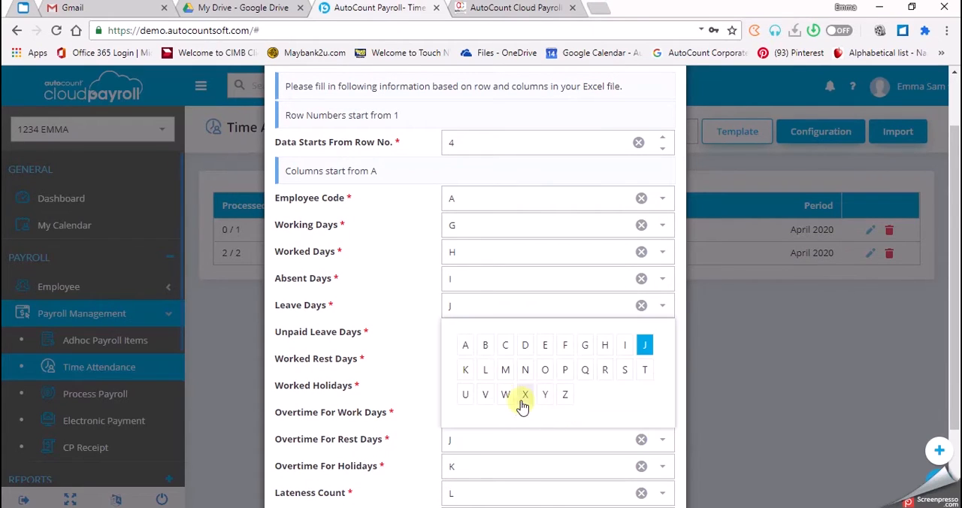
left_click(542, 347)
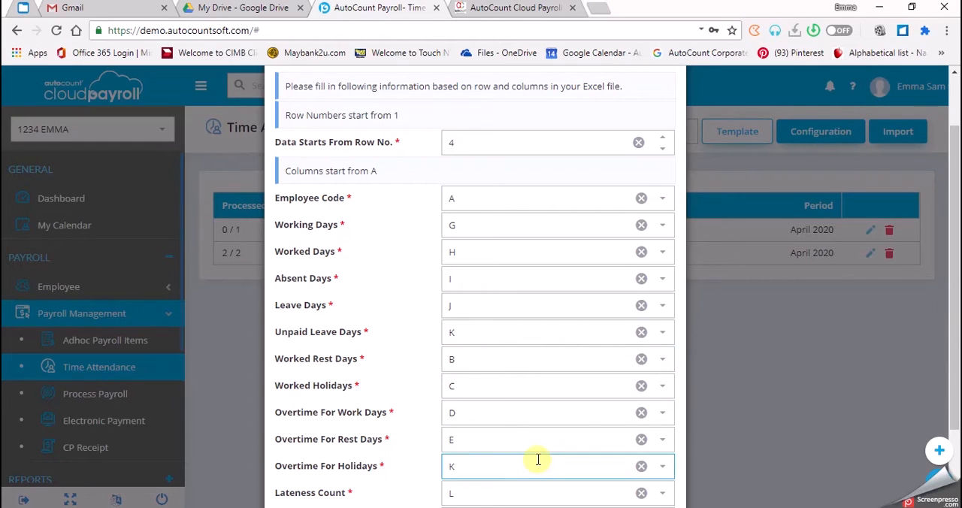
left_click(662, 463)
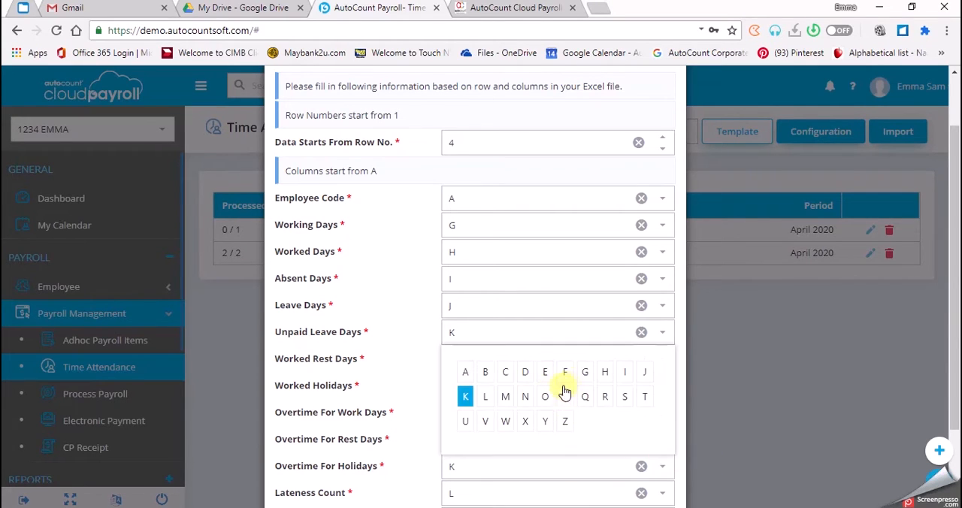
left_click(566, 373)
- Check the column mappings and save the Time Attendance Configuration
scroll(569, 373, "down", 1)
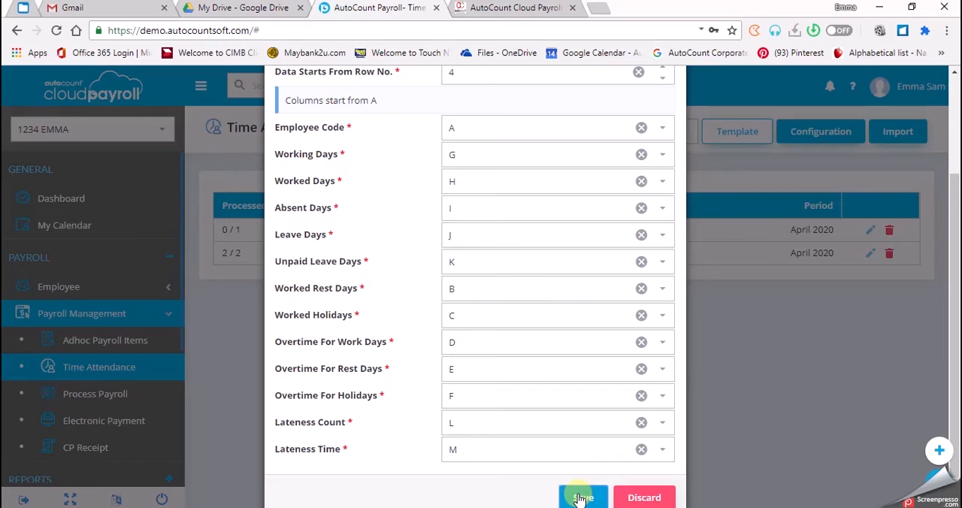
scroll(575, 496, "down", 1)
scroll(578, 494, "up", 3)
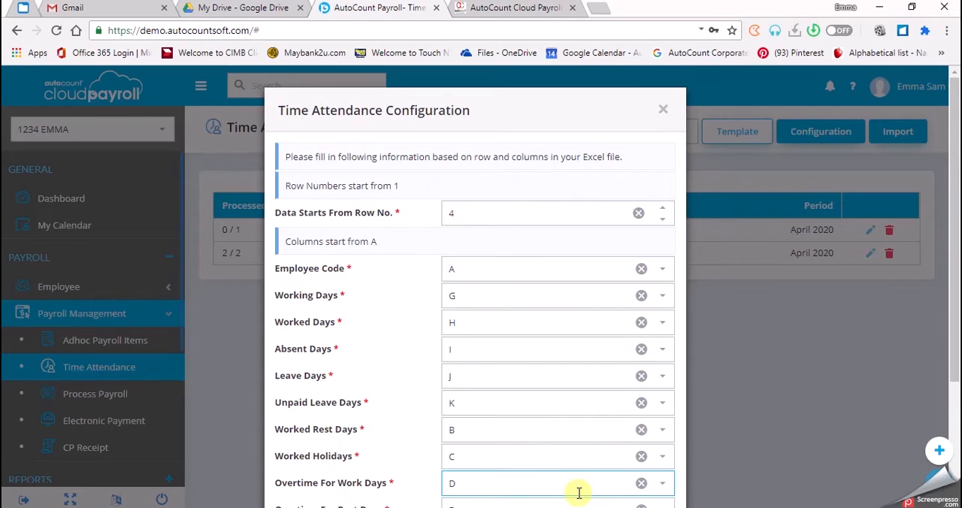
scroll(579, 493, "down", 3)
left_click(579, 467)
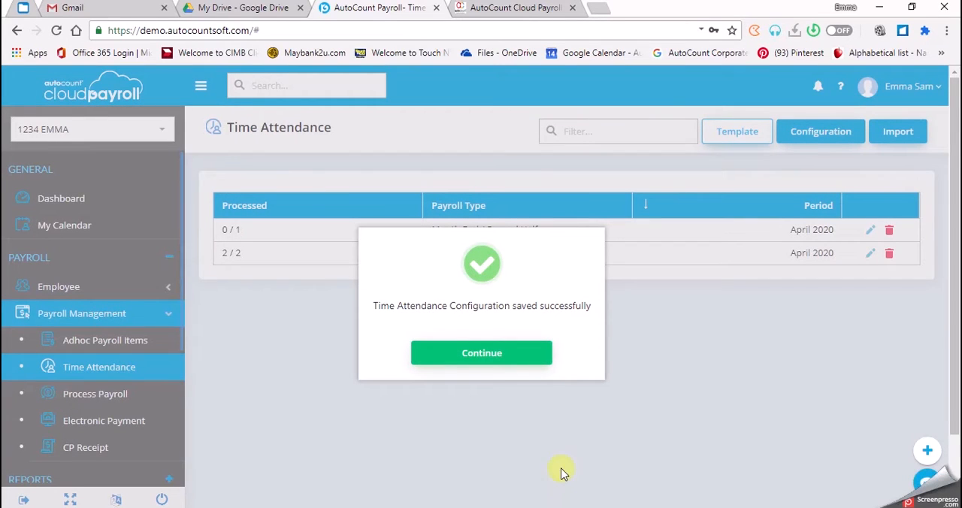
- Open the chapter 10 file "Time Attendance using own Template (2) (20200224)" from the course files page to view its contents
left_click(510, 358)
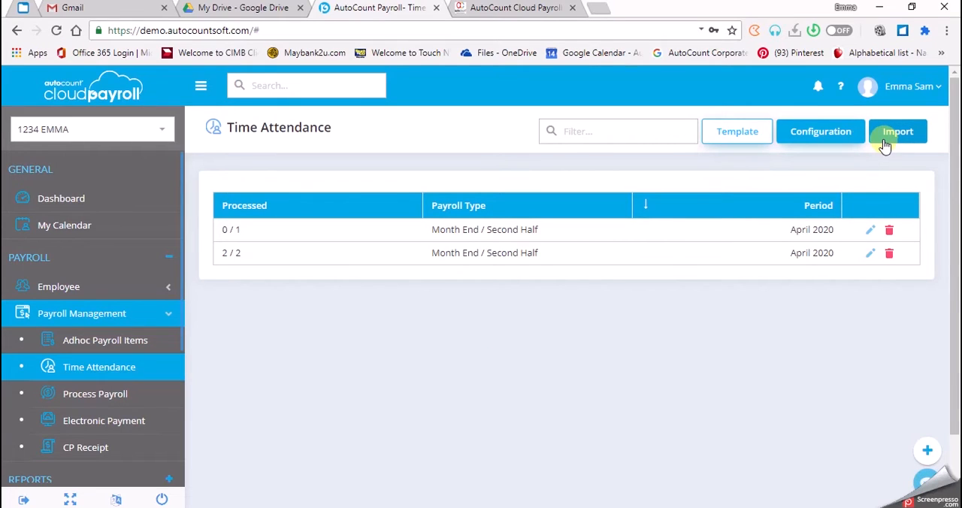
left_click(509, 12)
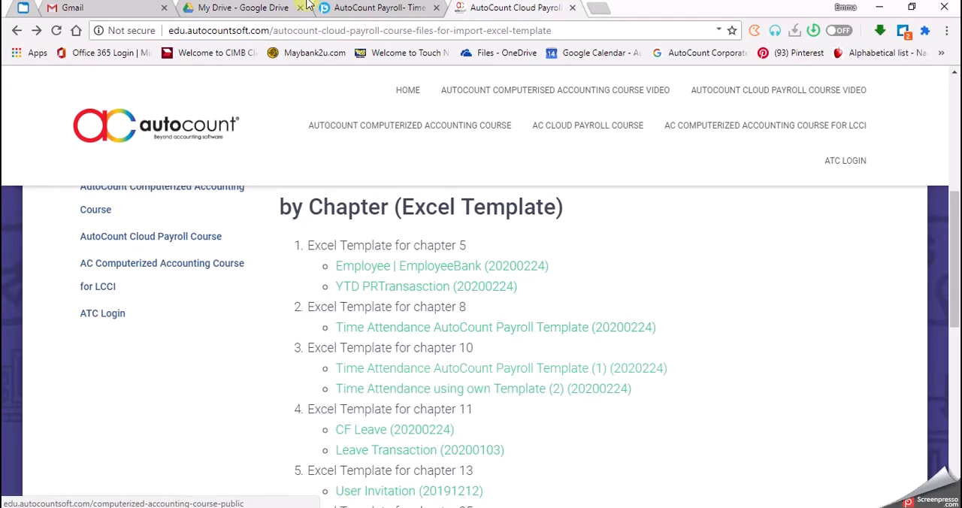
left_click(360, 5)
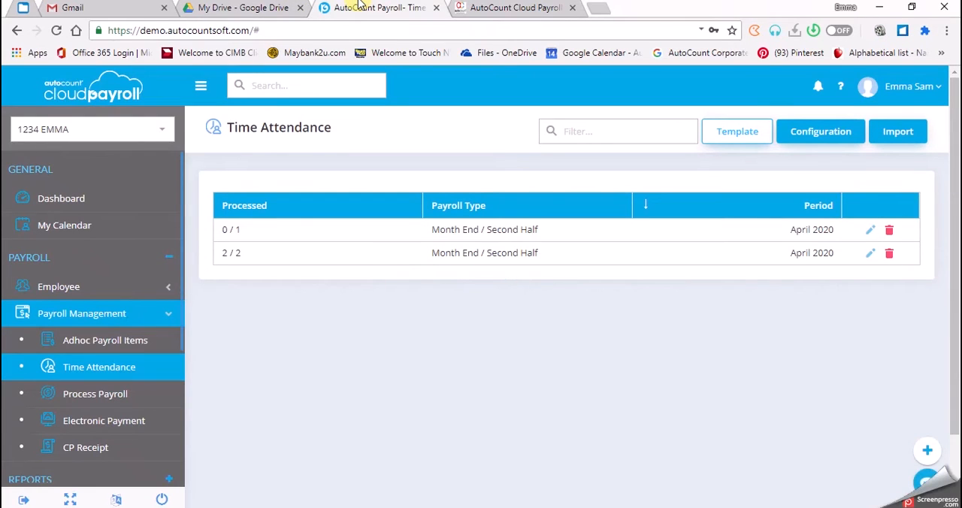
left_click(538, 7)
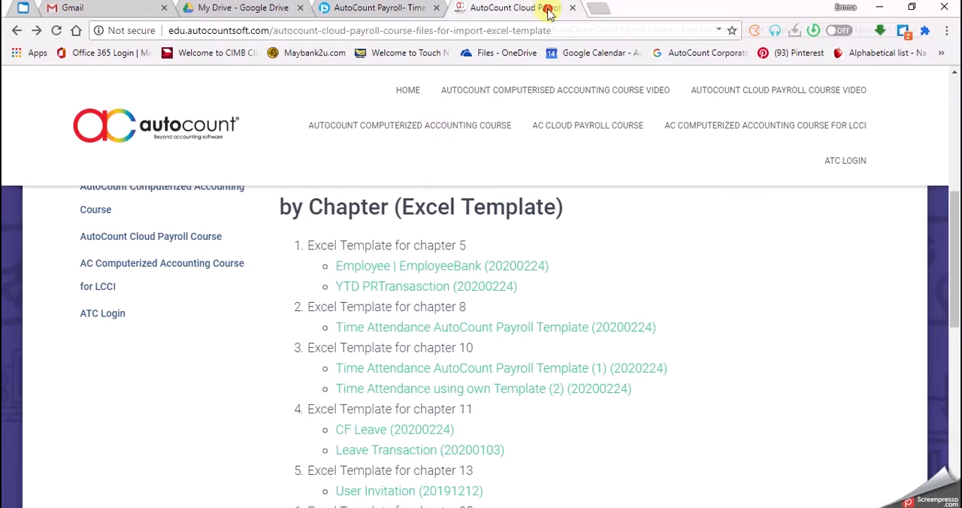
left_click(555, 392)
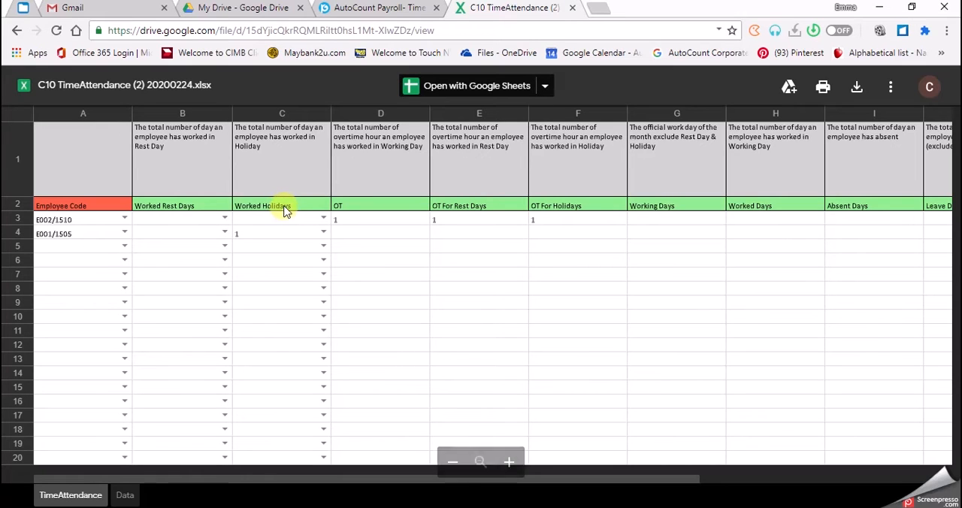
- Return to the Time Attendance page in AutoCount Payroll and dismiss the error message
left_click(395, 8)
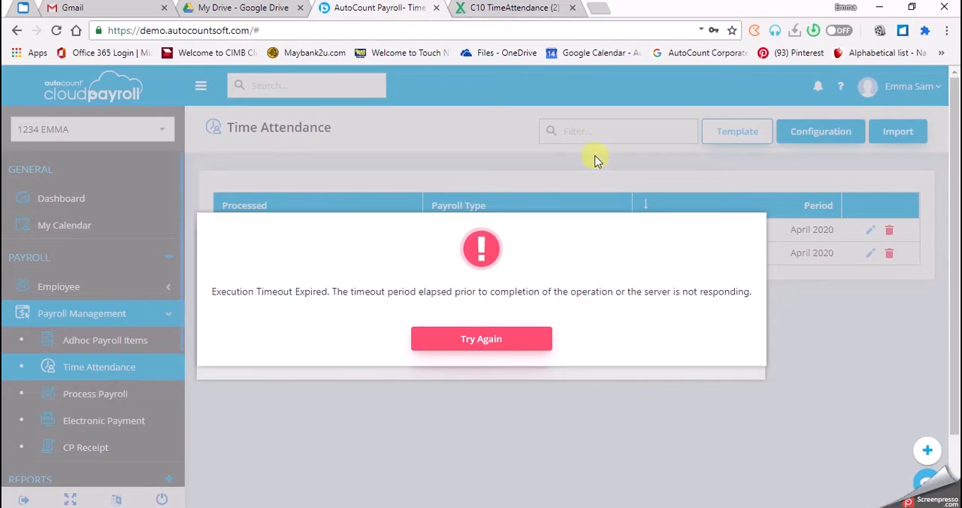
left_click(472, 353)
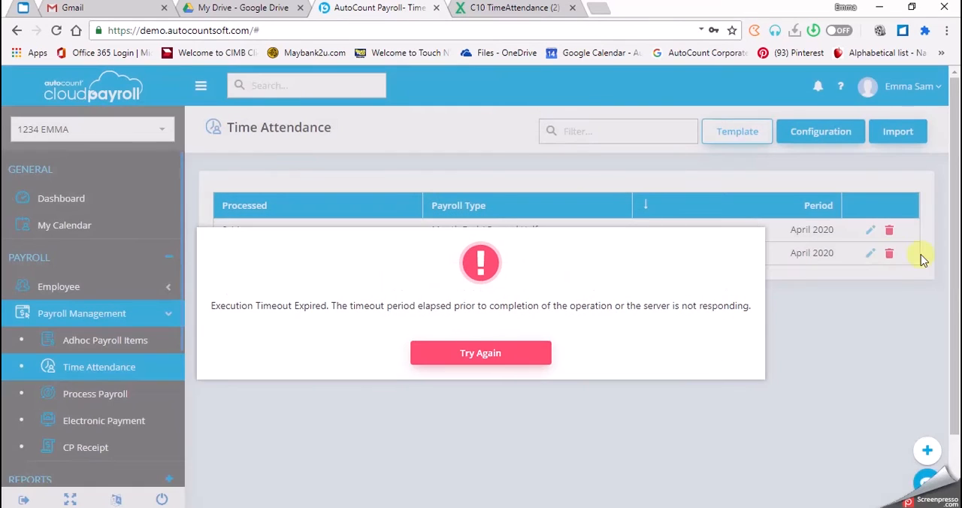
left_click(475, 354)
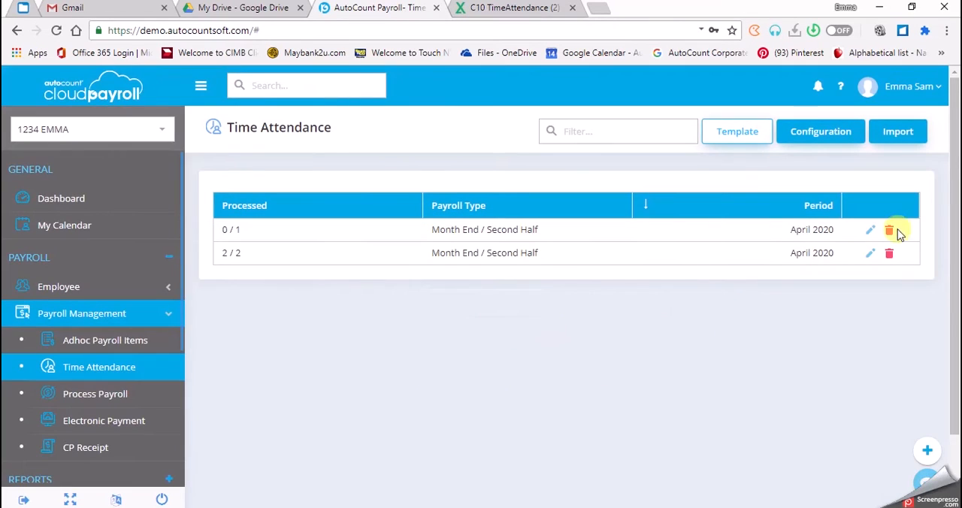
- Reopen the Time Attendance Configuration, review all its column mappings and save it again
left_click(896, 148)
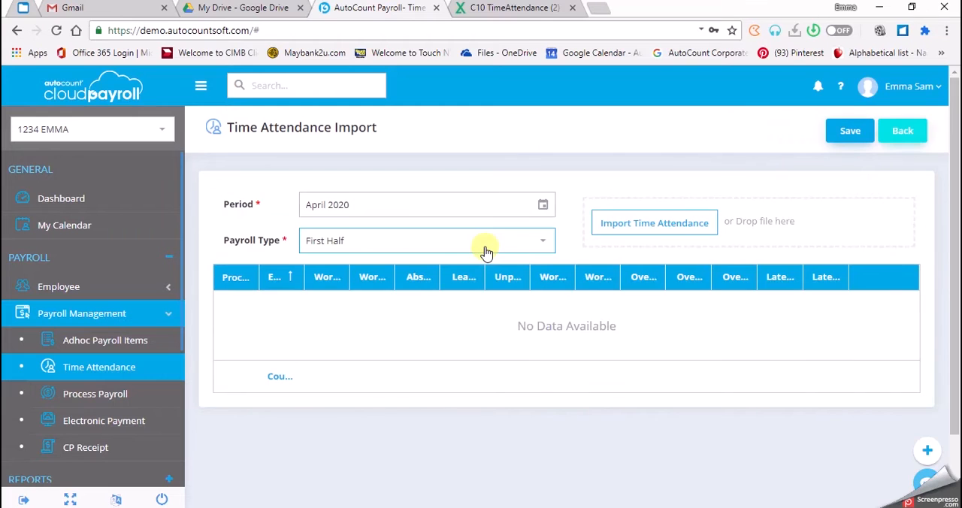
left_click(902, 131)
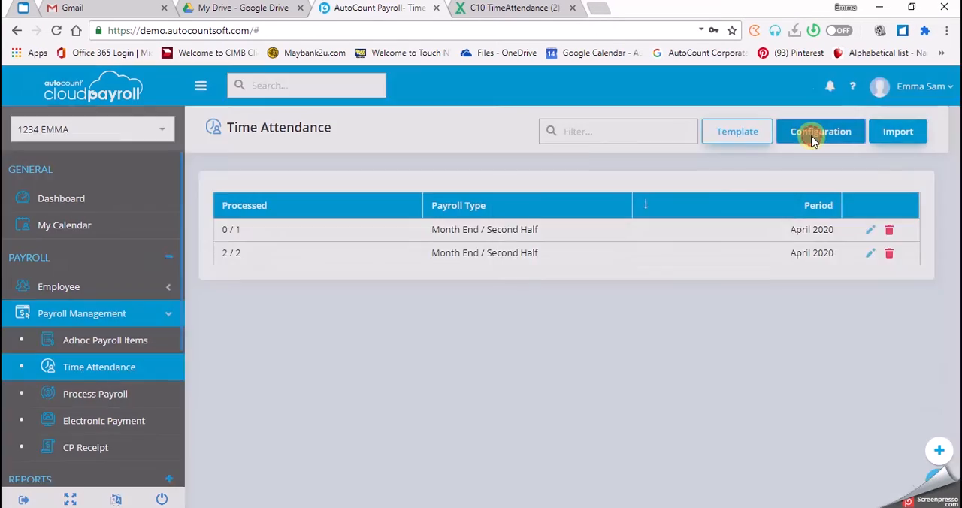
left_click(810, 140)
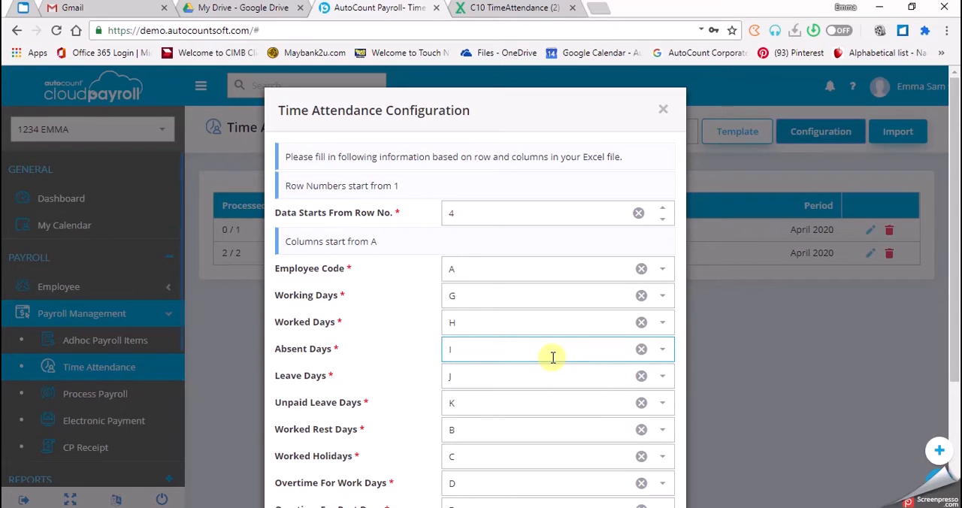
scroll(526, 330, "down", 1)
scroll(514, 284, "down", 1)
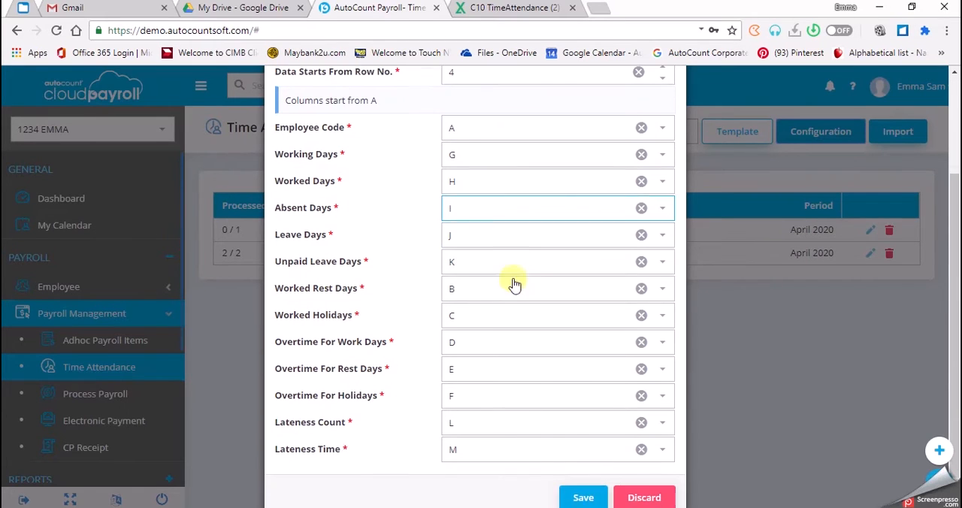
scroll(494, 443, "down", 1)
left_click(583, 468)
left_click(489, 350)
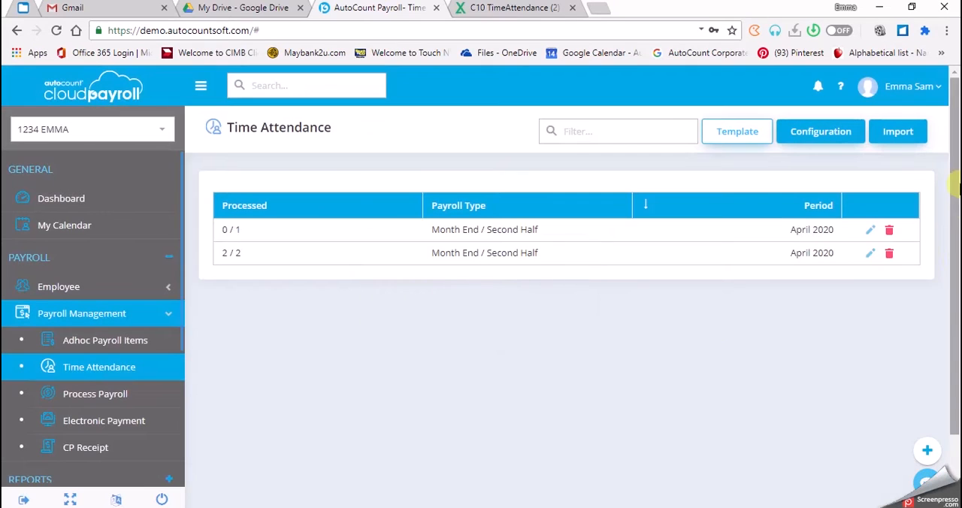
- Start a time attendance import with payroll type Month End / Second Half and load the file C10 TimeAttendance (2) 200224
left_click(894, 134)
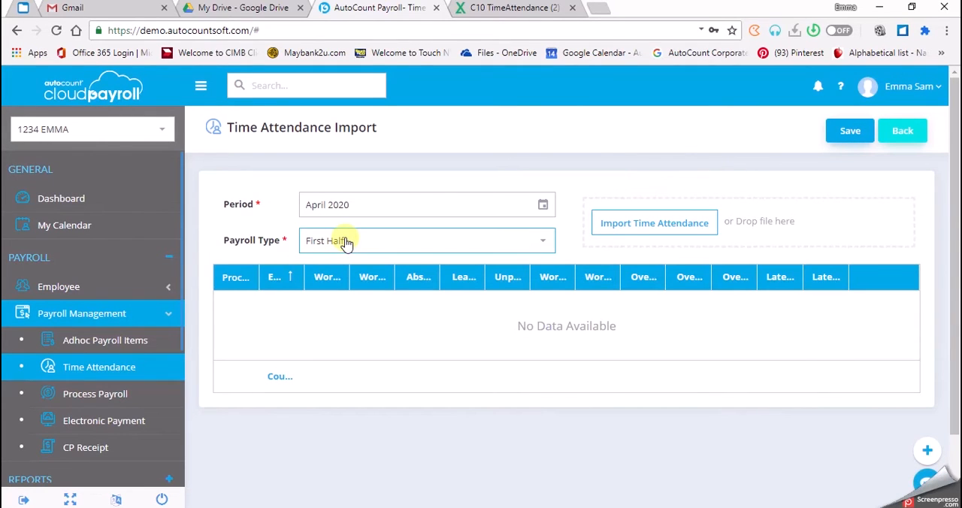
left_click(346, 242)
left_click(350, 282)
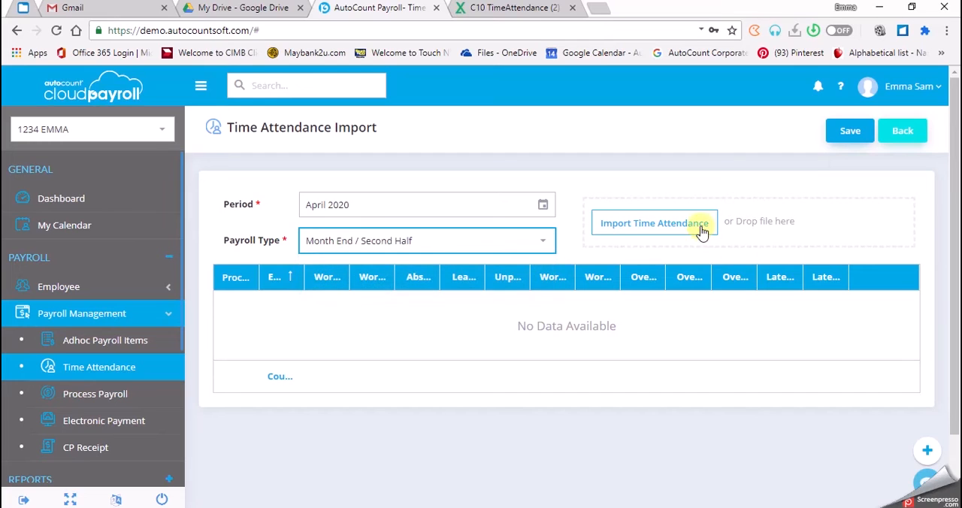
left_click(700, 227)
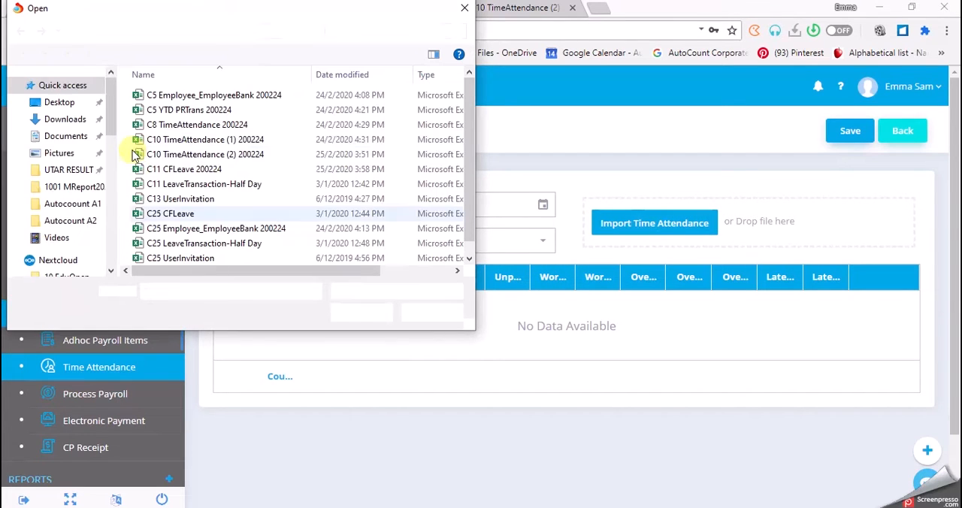
left_click(231, 159)
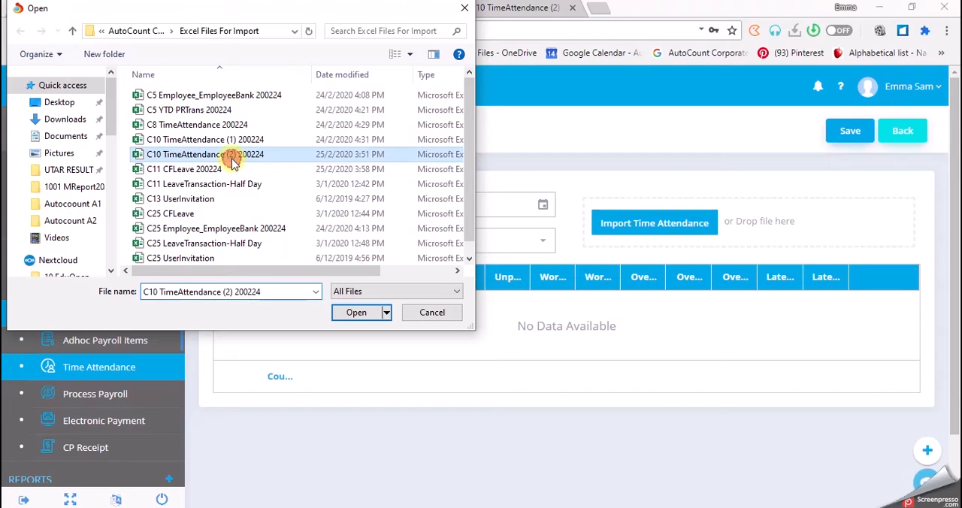
left_click(342, 313)
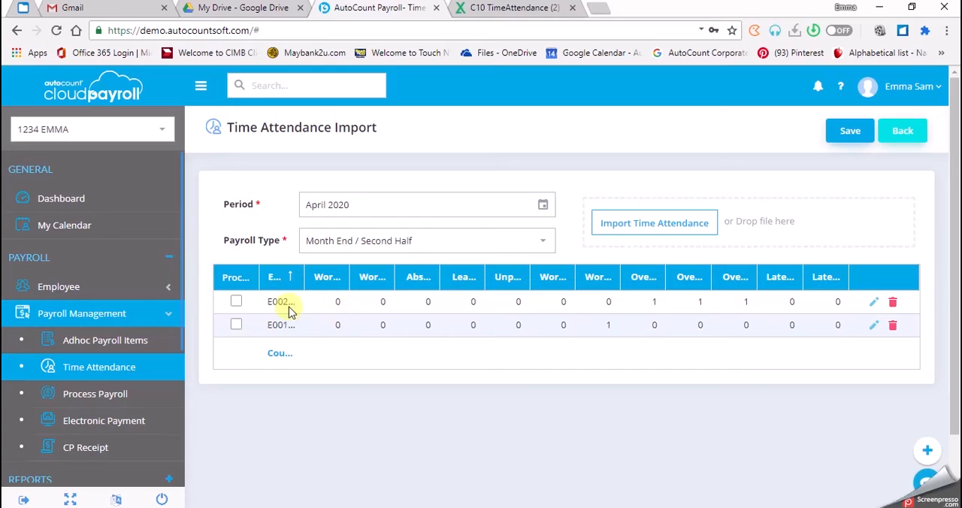
- Resize the Employee column to check the loaded attendance rows and save the time attendance import
left_click_drag(304, 275, 356, 276)
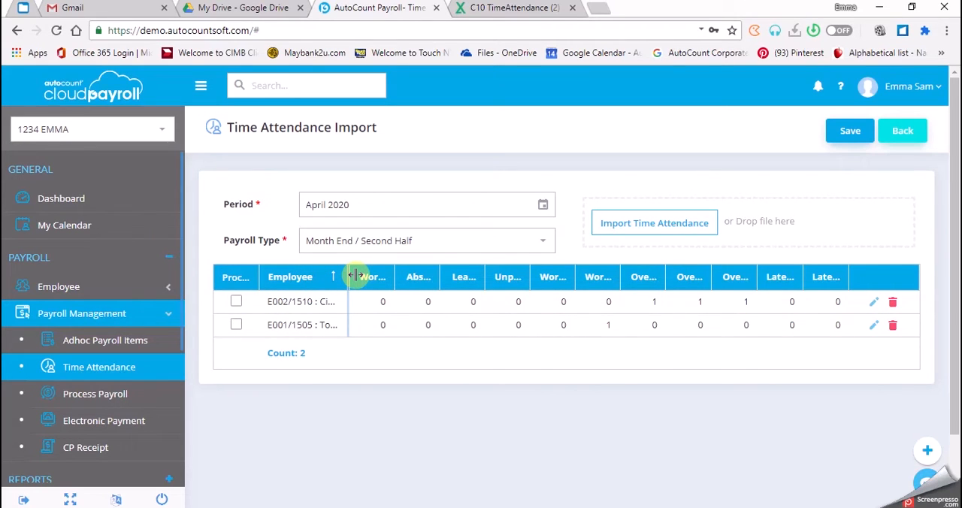
left_click_drag(357, 275, 319, 276)
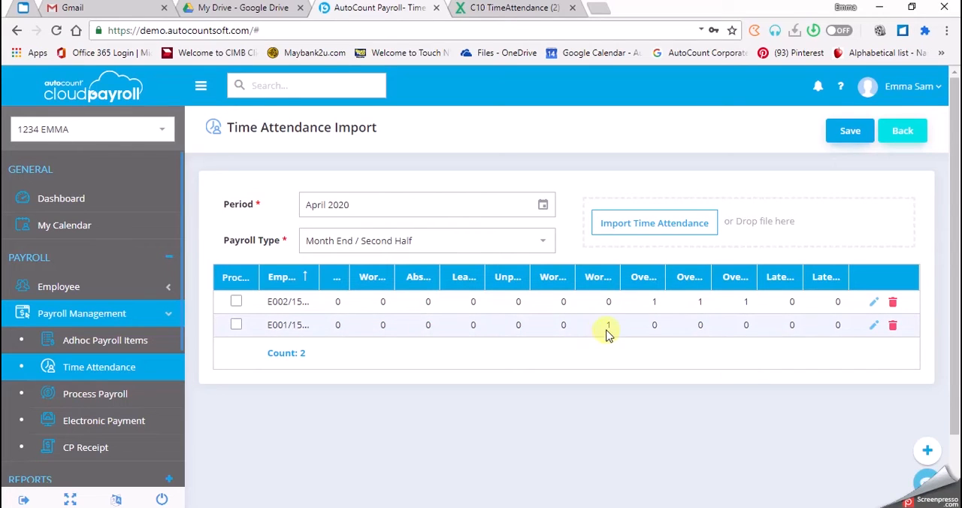
mouse_move(619, 273)
left_mouse_down()
mouse_move(662, 266)
mouse_move(616, 270)
left_mouse_up()
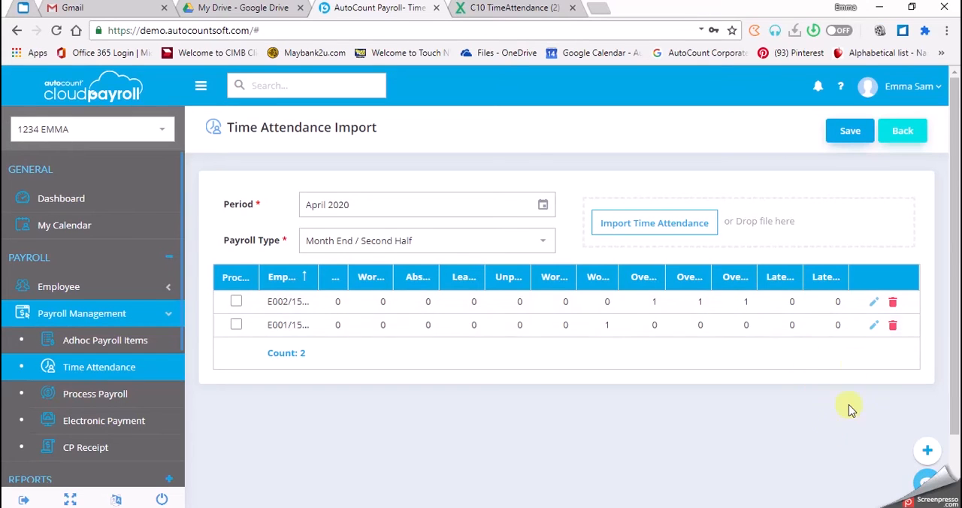
left_click(852, 136)
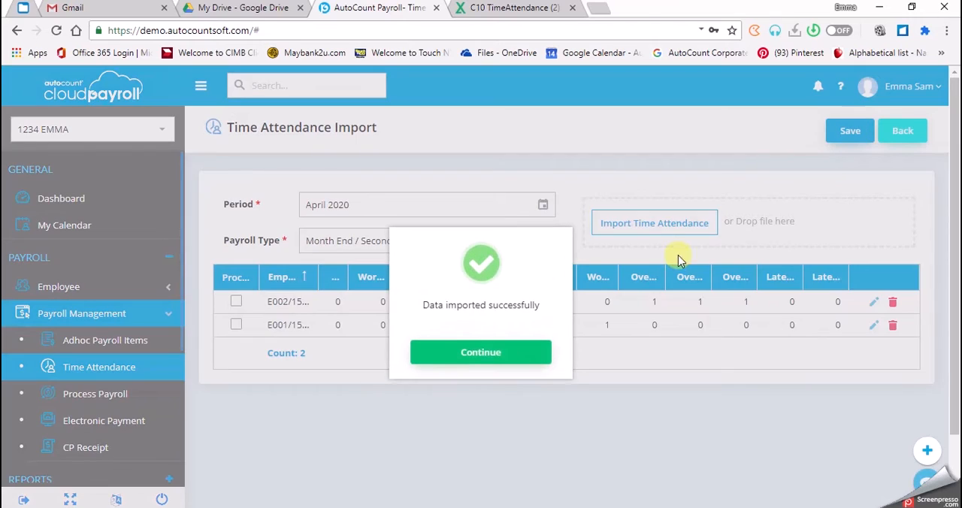
left_click(482, 352)
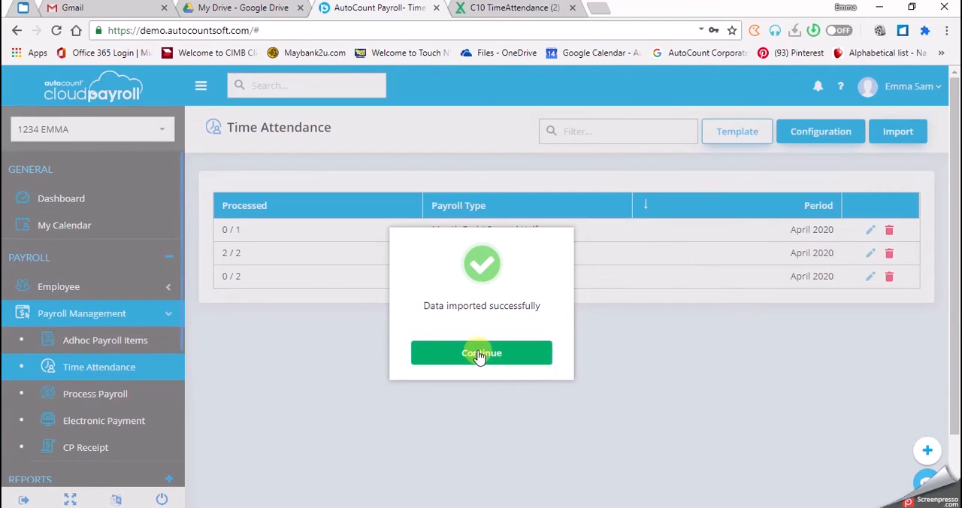
left_click(480, 353)
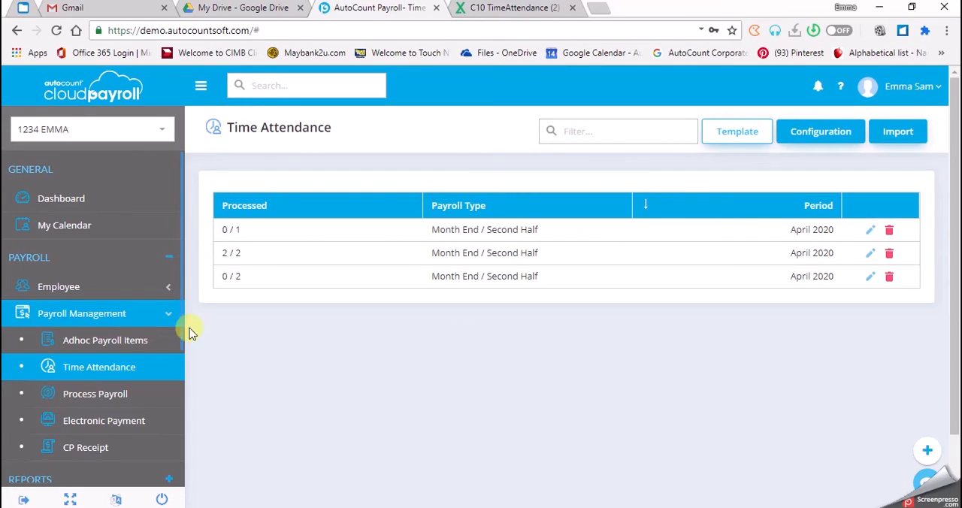
- Open the two-employee April 2020 Month End / Second Half payroll process and show its details with the employee list collapsed
left_click(85, 398)
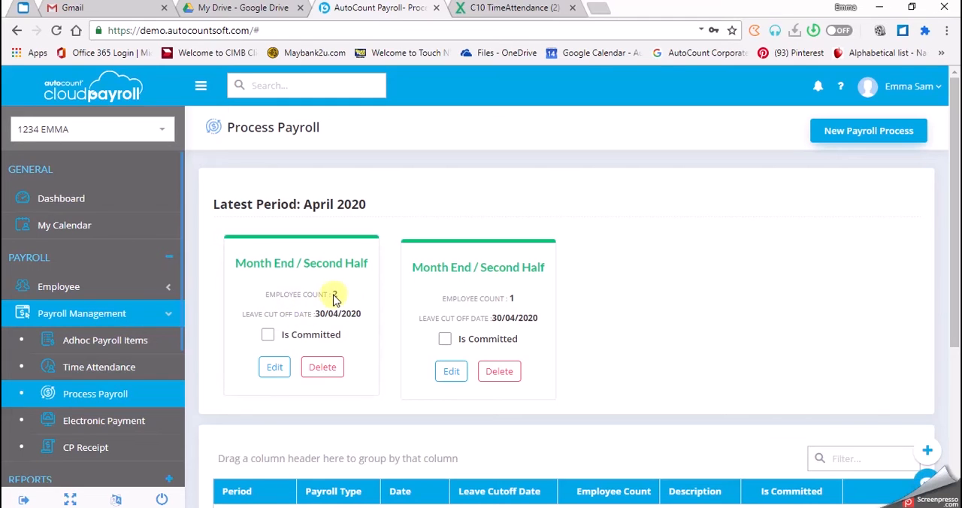
left_click(277, 370)
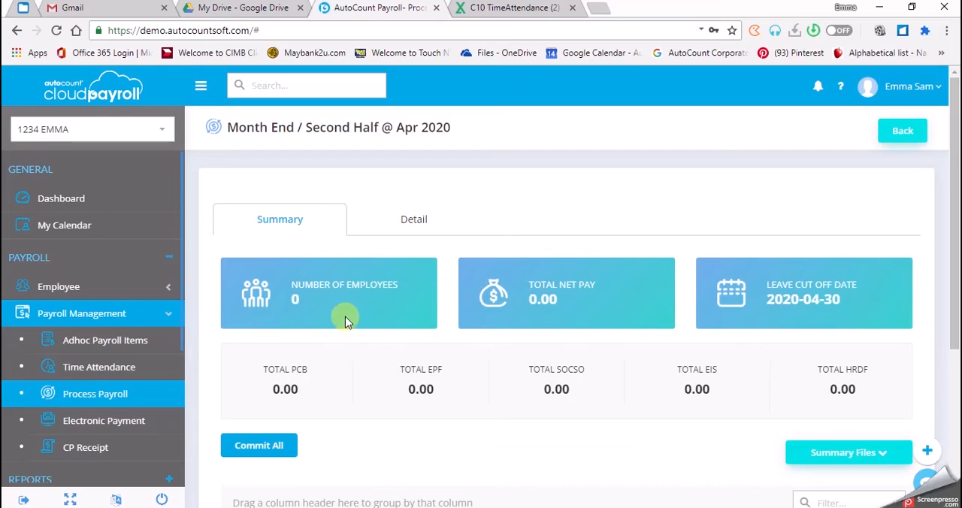
left_click(416, 222)
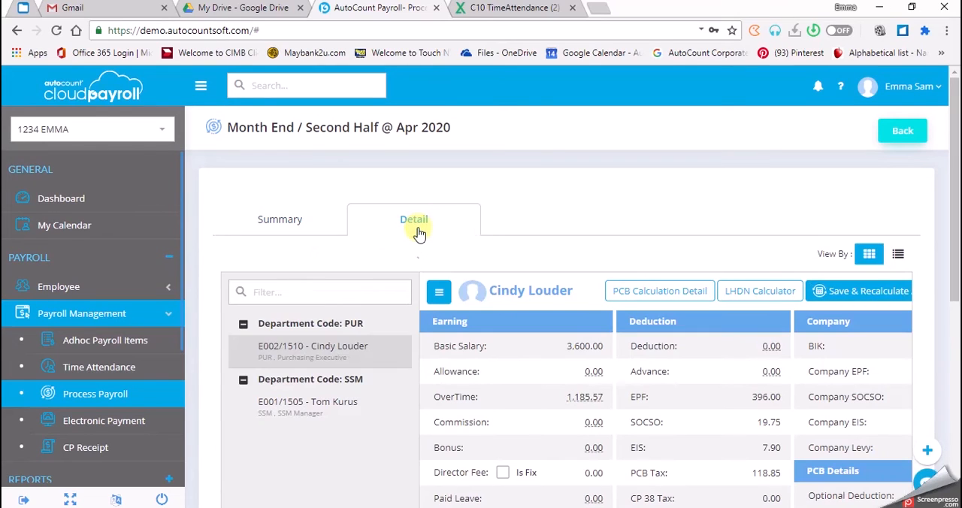
left_click(440, 293)
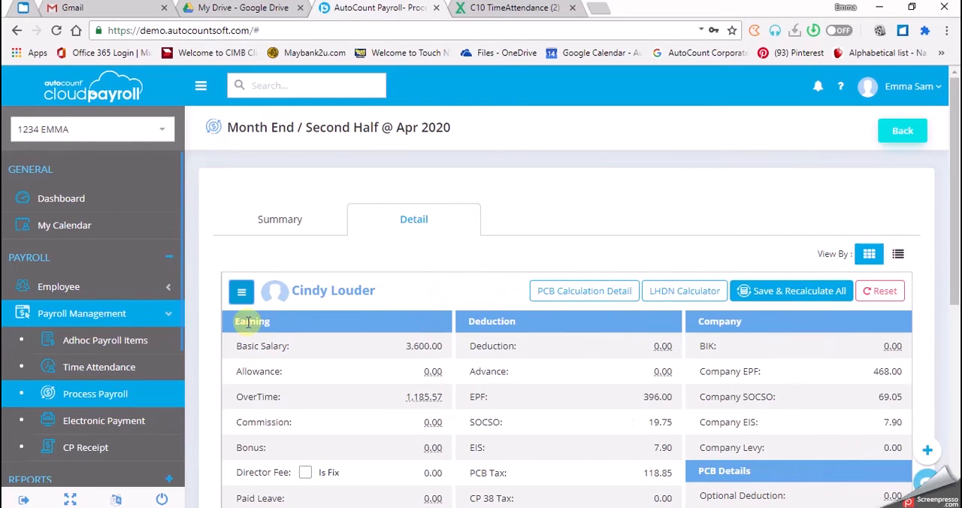
- Reset the payroll of the Purchasing Executive in department PUR and review the breakdown of the overtime amount
left_click(893, 297)
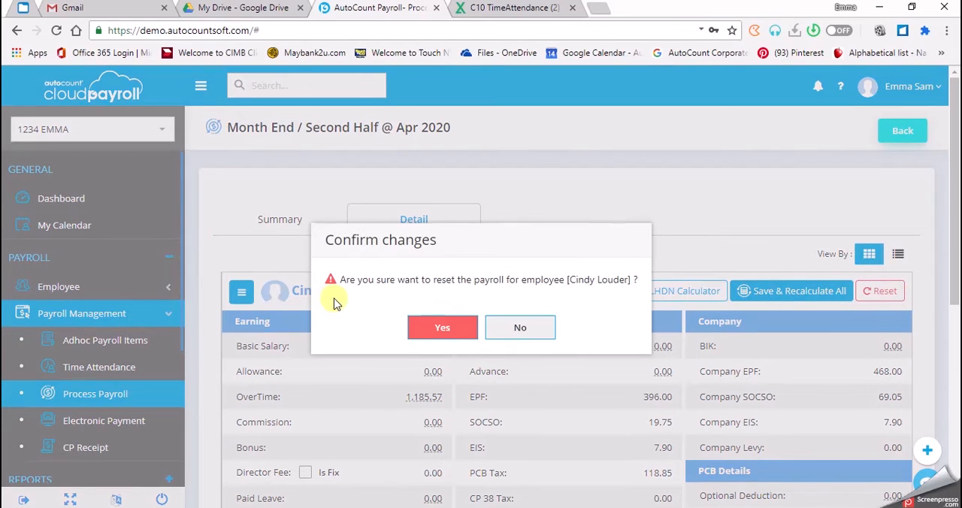
left_click(429, 328)
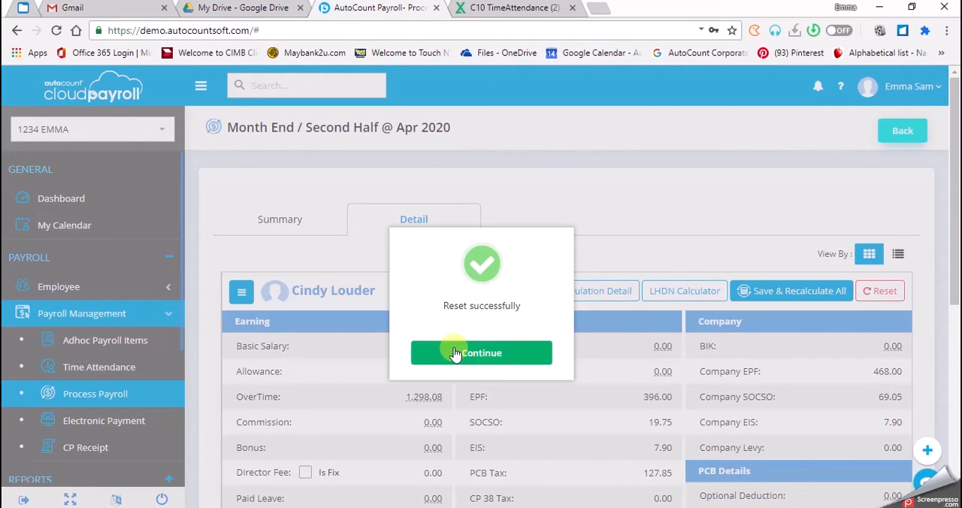
left_click(455, 353)
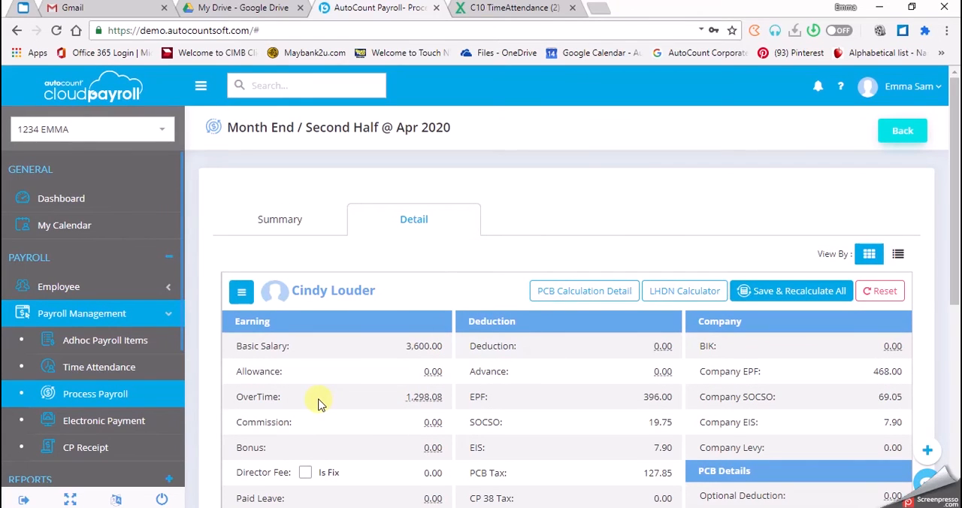
left_click(421, 397)
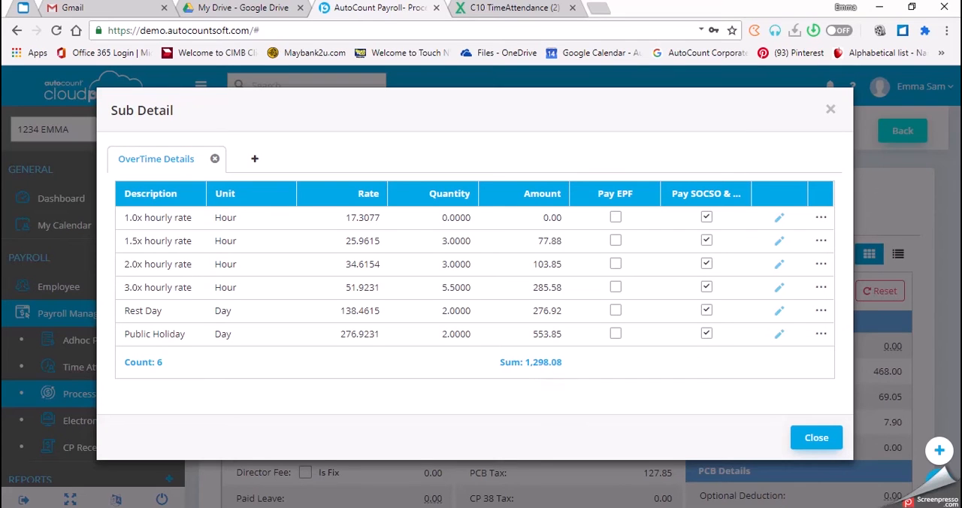
left_click(816, 437)
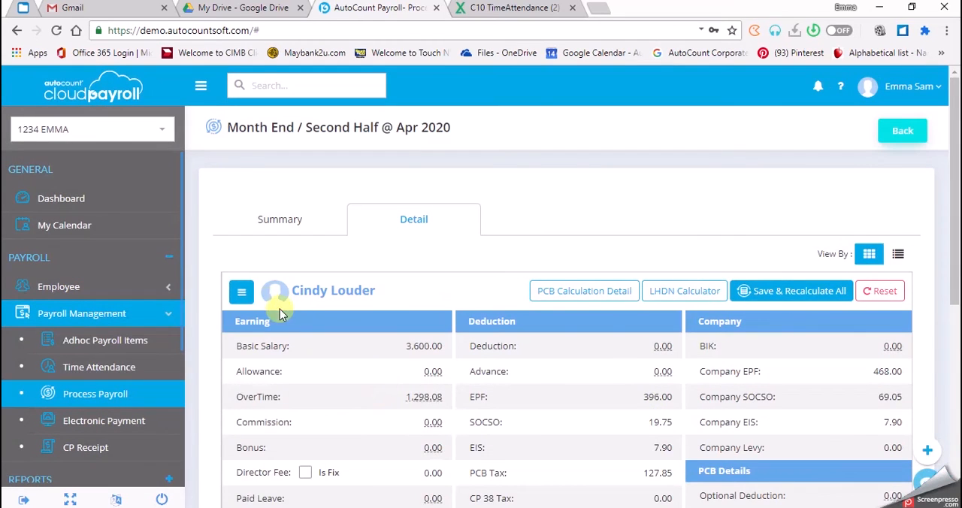
- Reset the payroll of the SSM Manager in department SSM and review the breakdown of that employee's overtime amount
left_click(241, 291)
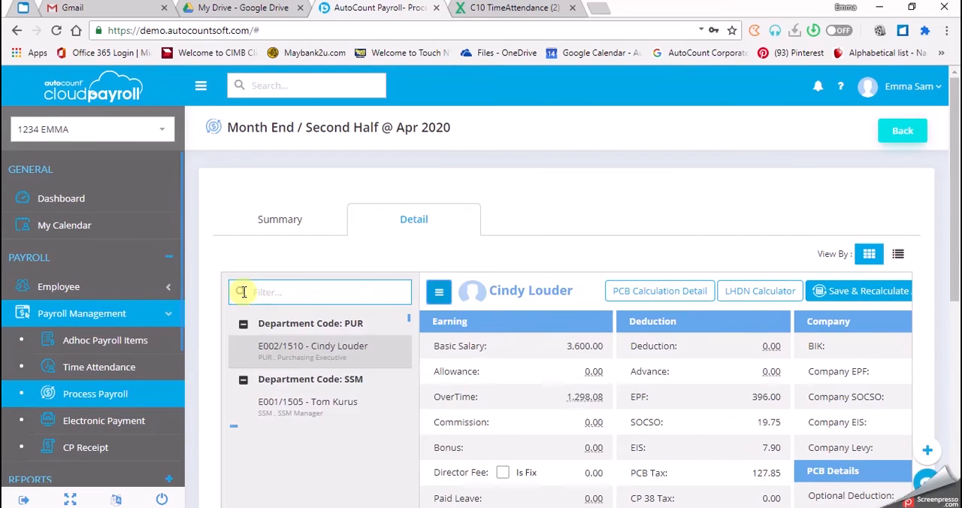
left_click(272, 418)
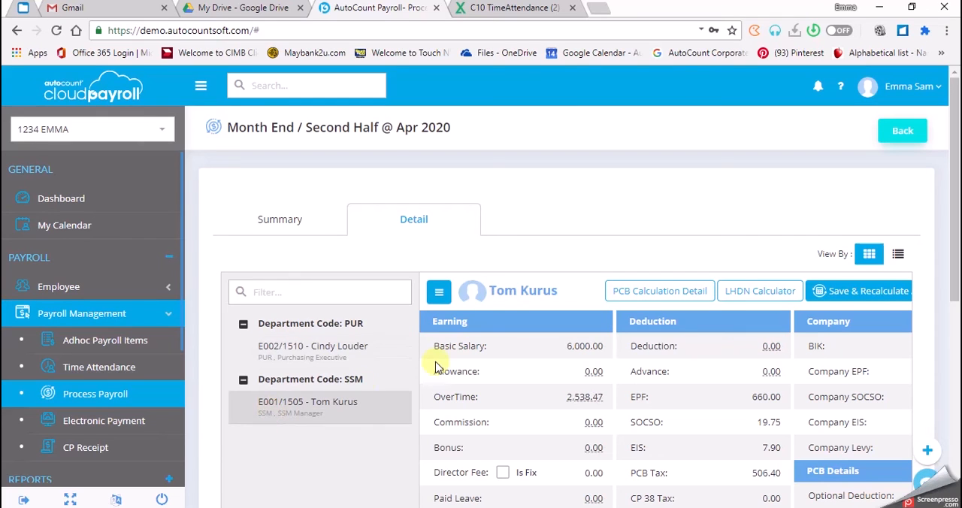
left_click(439, 293)
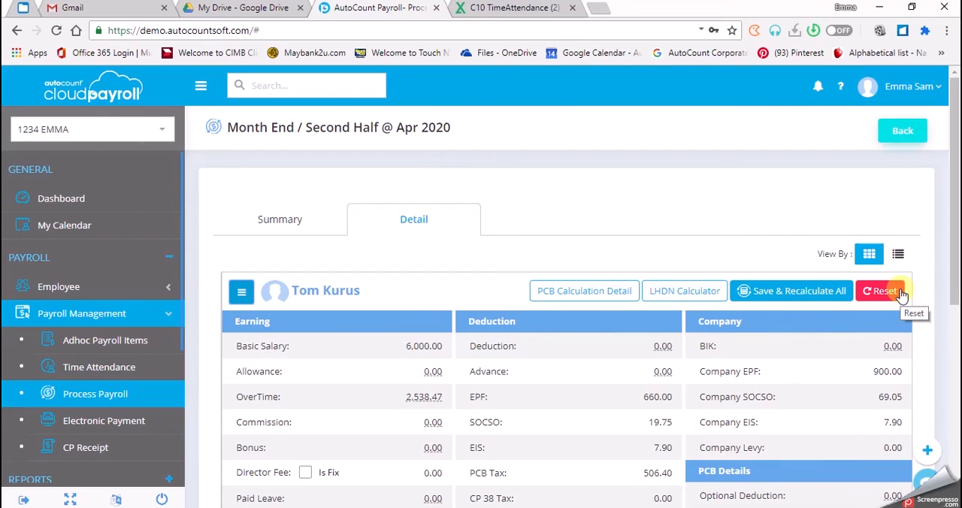
left_click(902, 293)
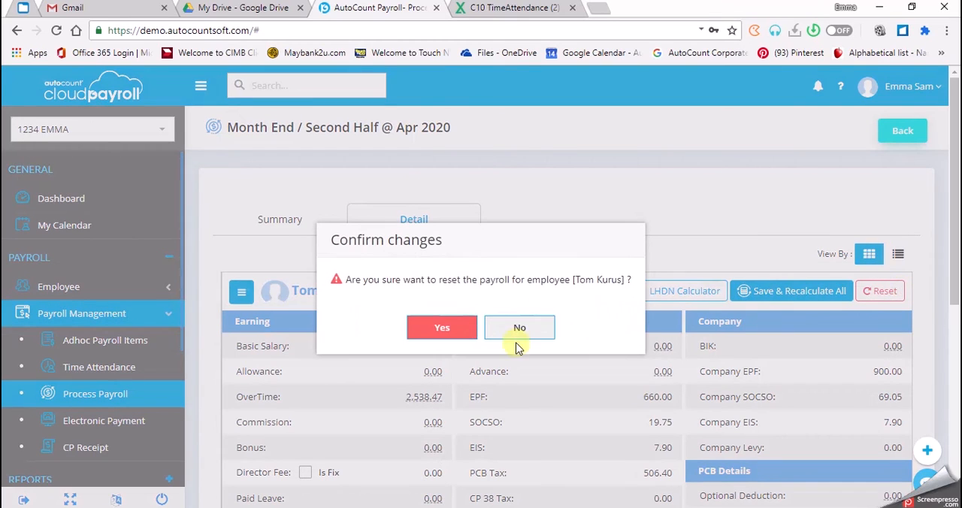
left_click(439, 329)
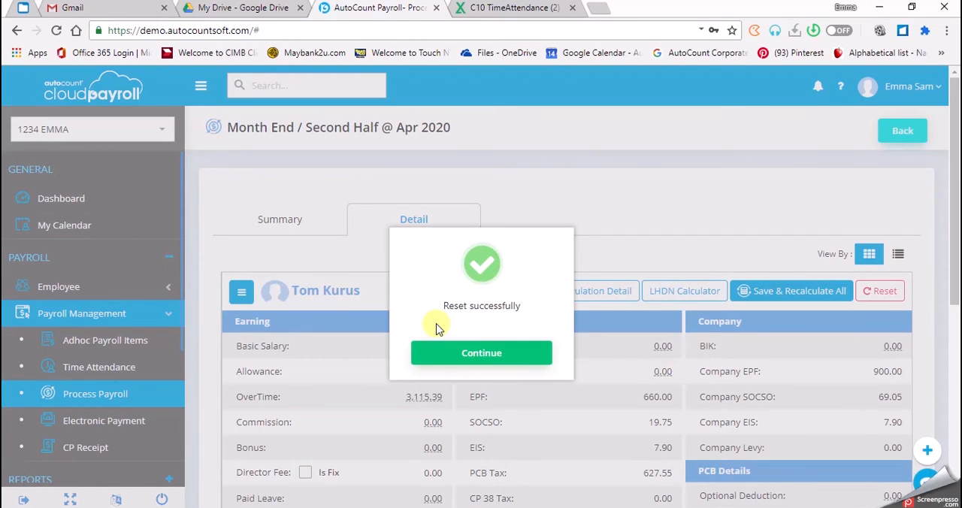
left_click(444, 354)
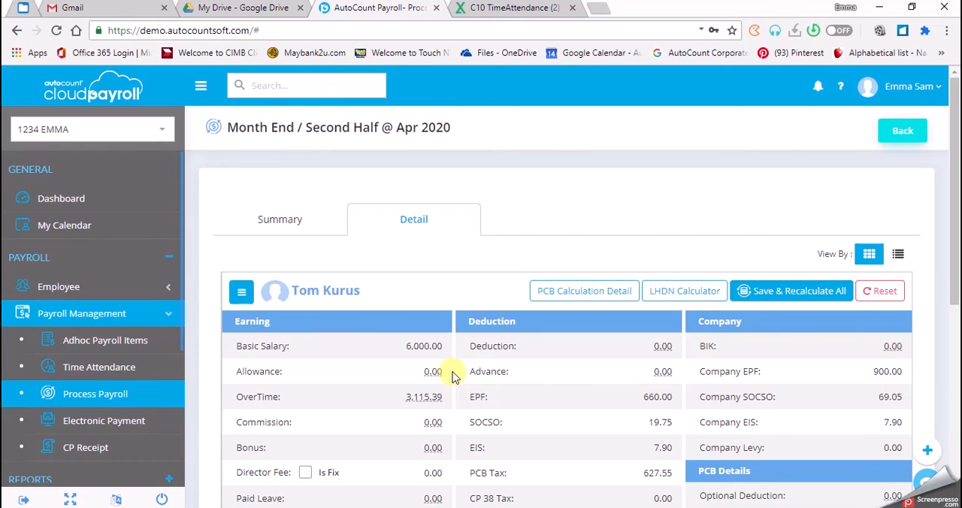
left_click(420, 396)
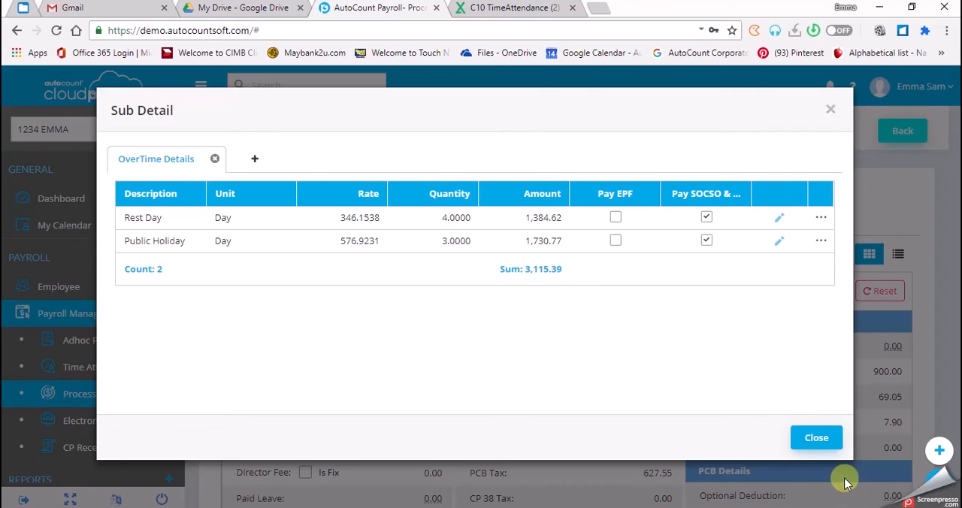
left_click(817, 438)
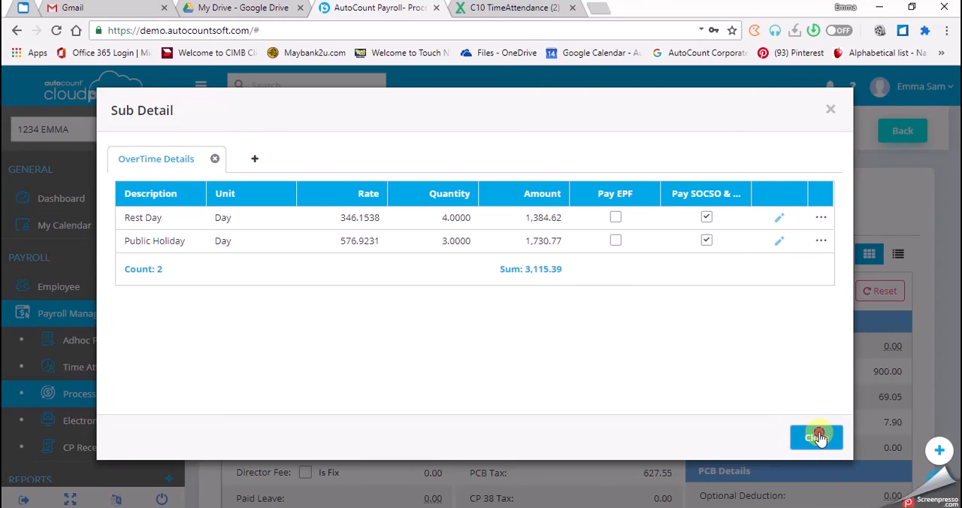